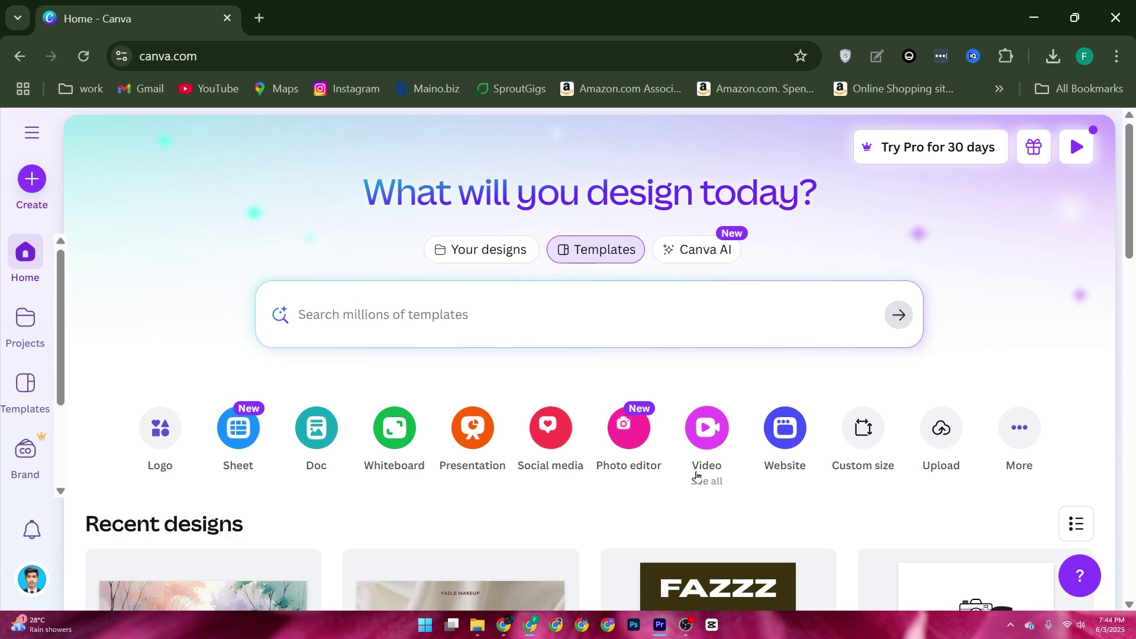
# Step: Create a new blank Video (Landscape) design at 1920 × 1080 px
pyautogui.click(715, 430)
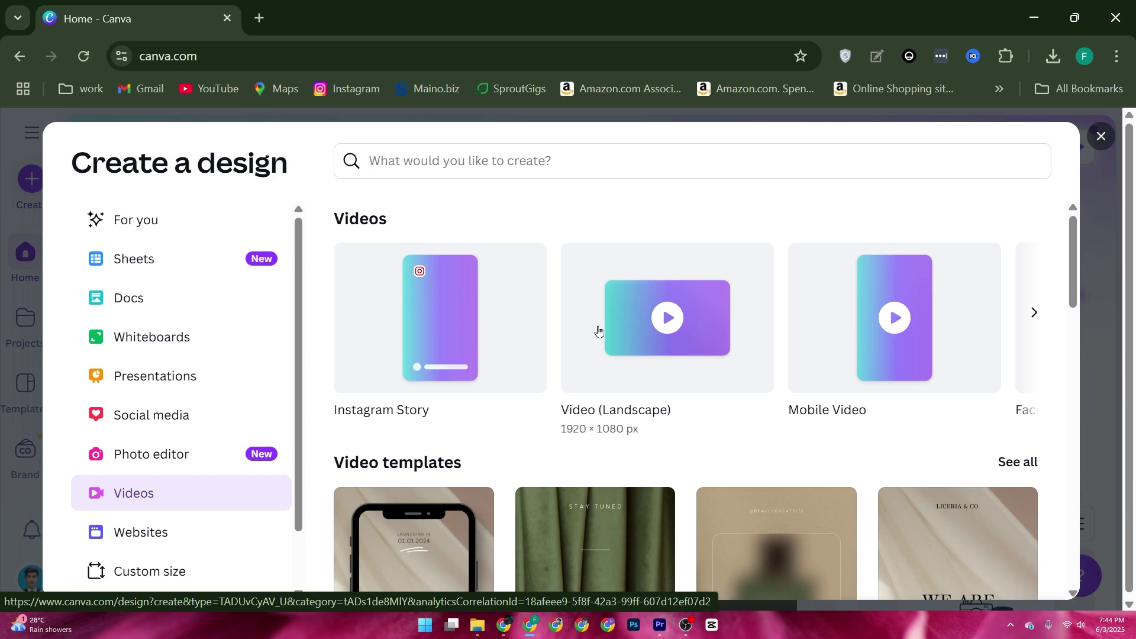
pyautogui.click(597, 328)
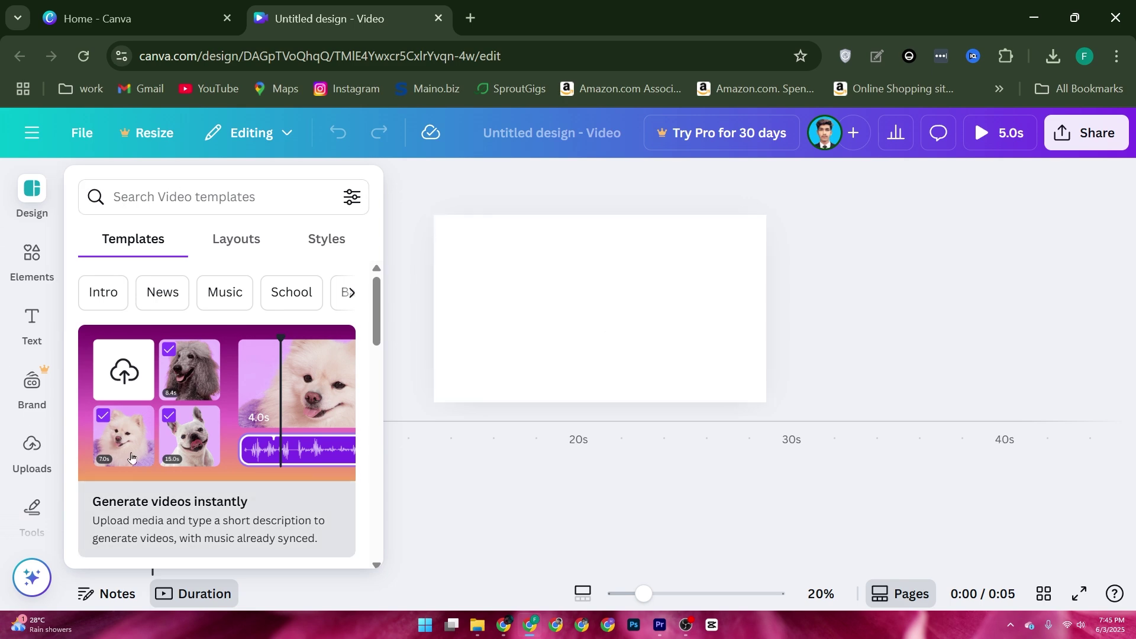
# Step: Search the elements library for "video" and show all results of the Videos category
pyautogui.click(32, 260)
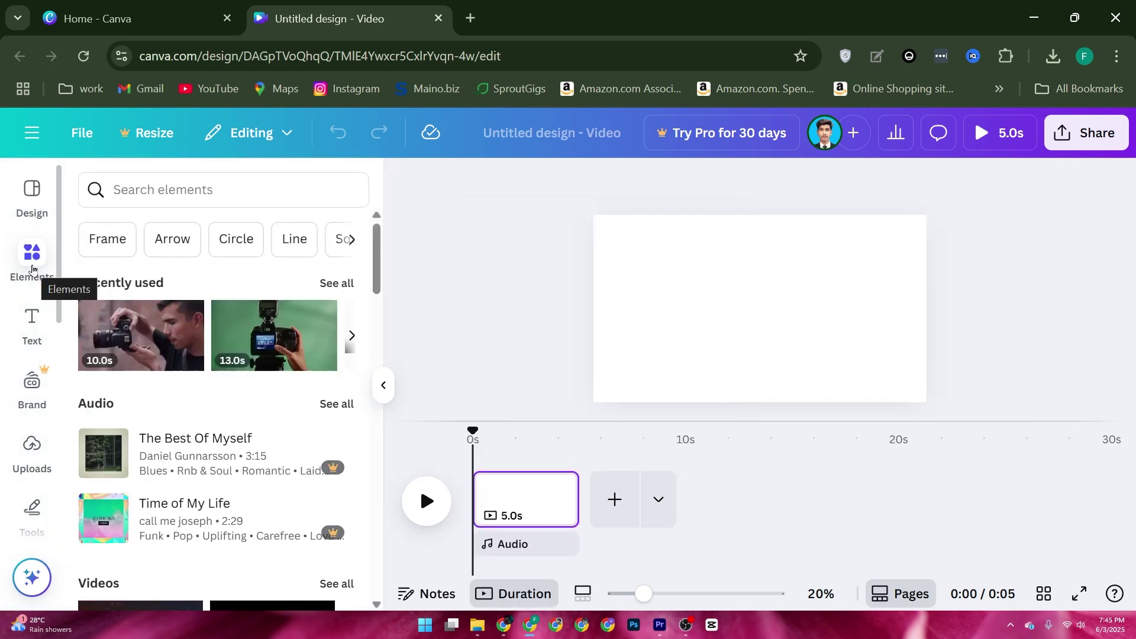
pyautogui.click(193, 195)
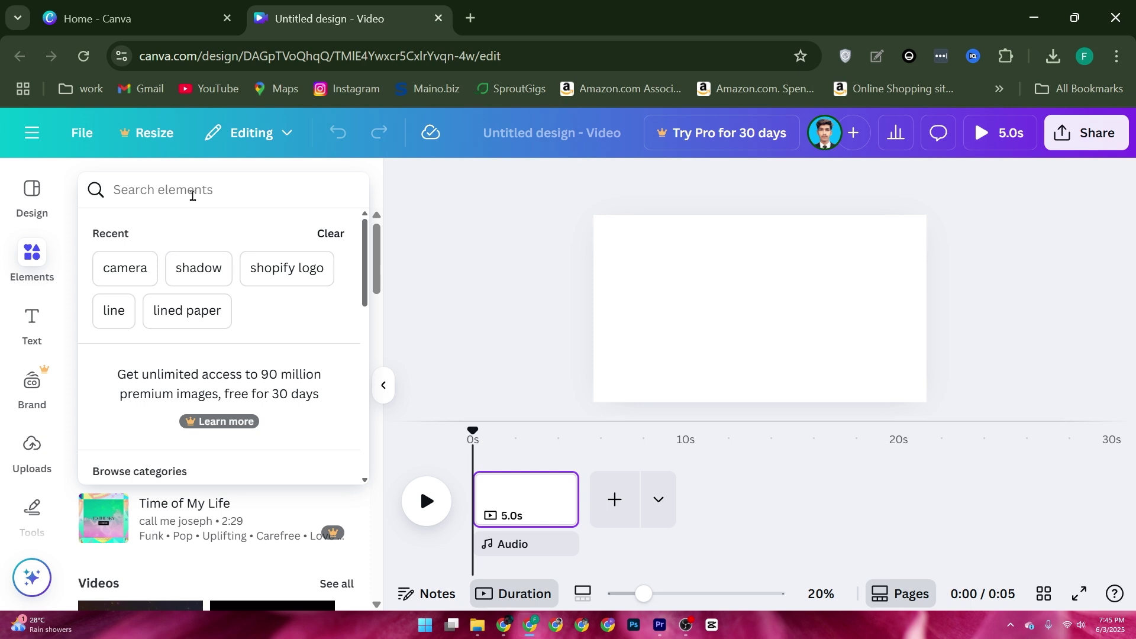
pyautogui.write('video')
pyautogui.press('Return')
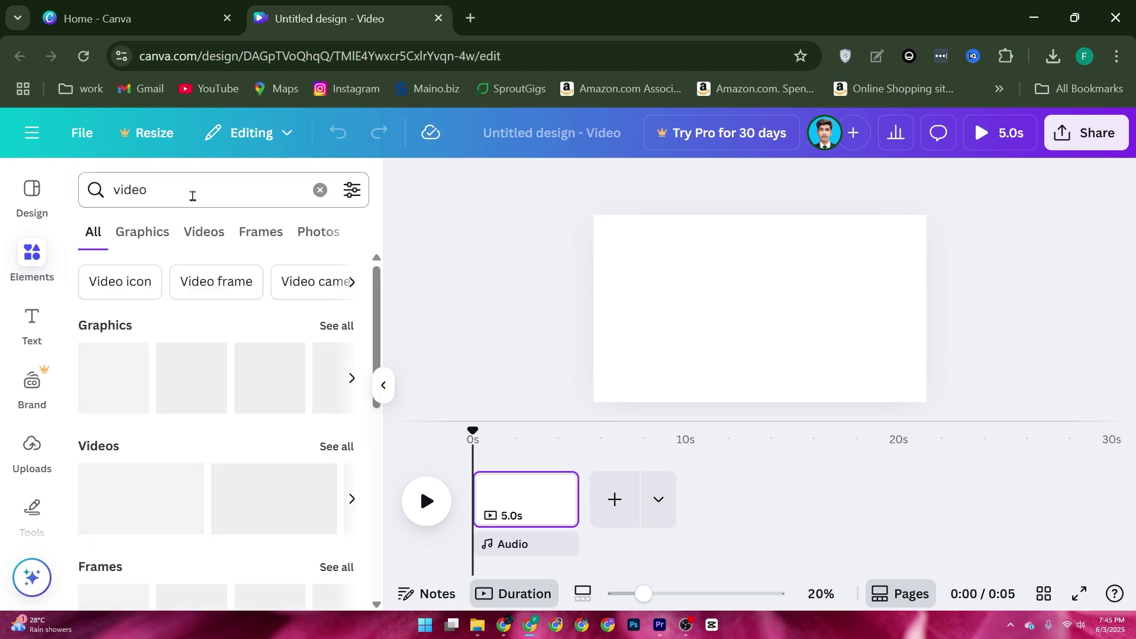
pyautogui.scroll(-2, 284, 296)
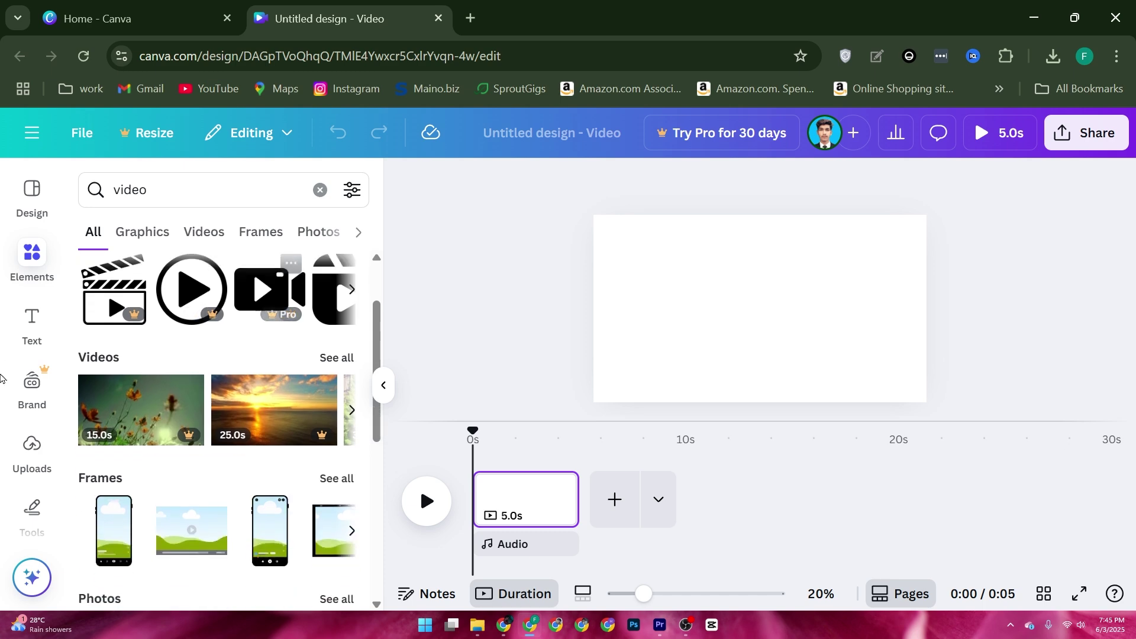
pyautogui.click(323, 360)
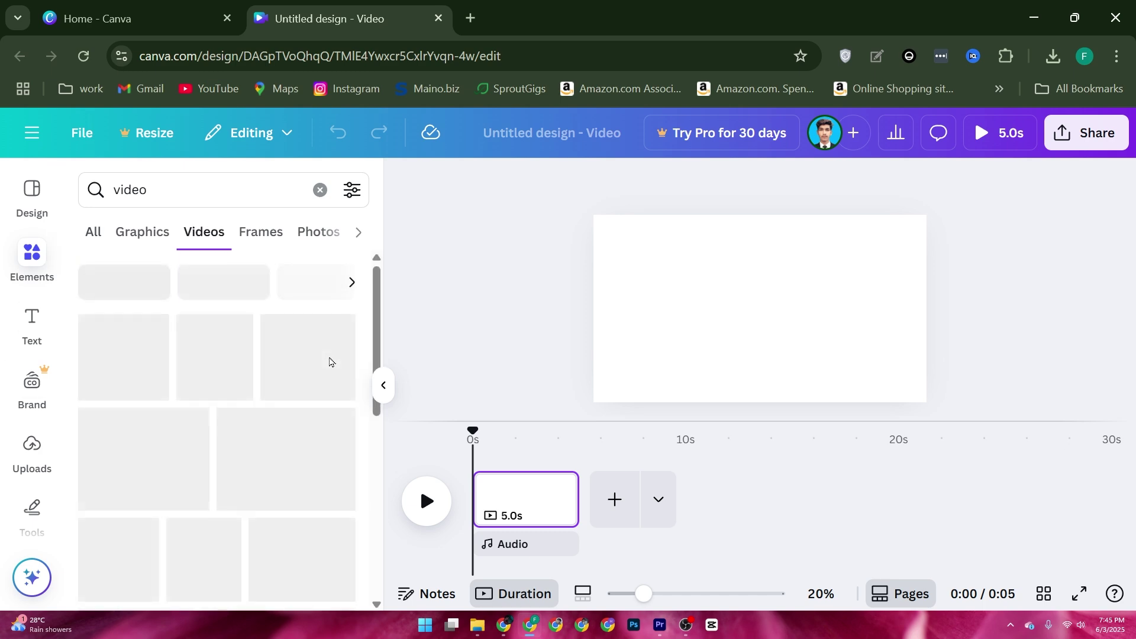
# Step: Place the 8-second green forest clip on the empty first page and play it back
pyautogui.scroll(-3, 298, 364)
pyautogui.scroll(-2, 299, 364)
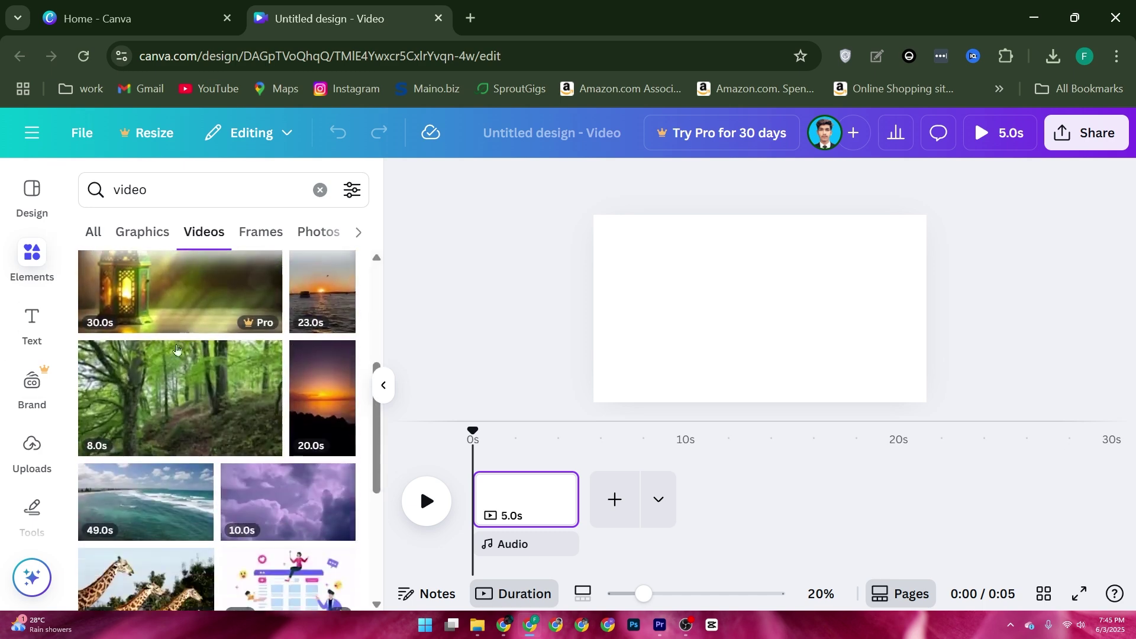
pyautogui.moveTo(124, 392); pyautogui.dragTo(536, 512)
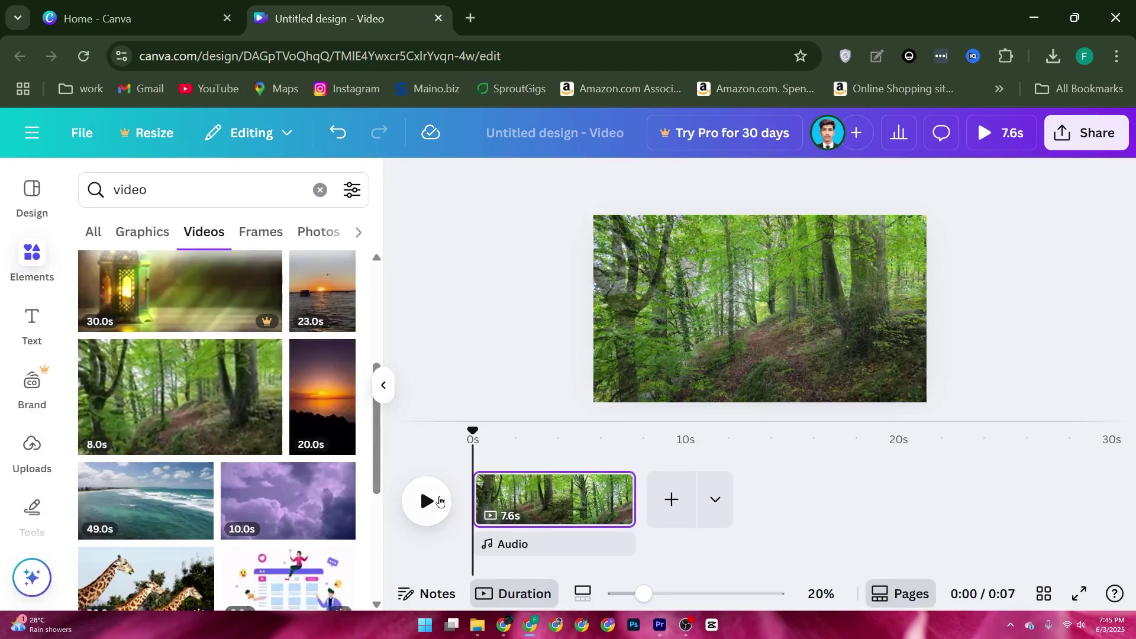
pyautogui.click(427, 501)
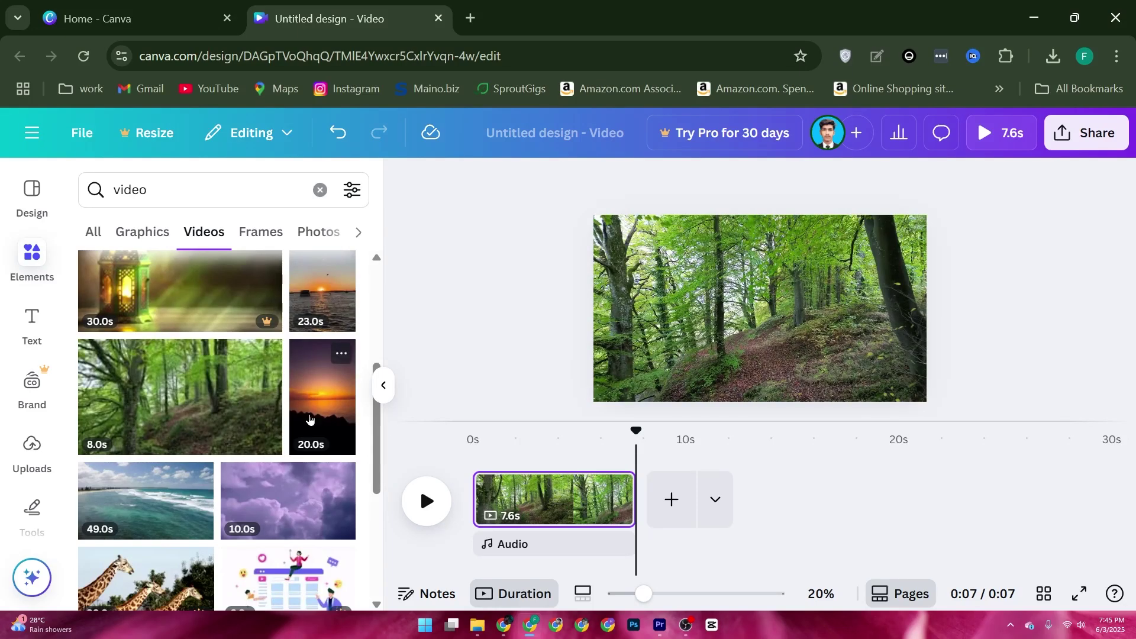
# Step: Add a second page after the forest clip and fill it with the 49-second ocean waves clip
pyautogui.scroll(-2, 284, 348)
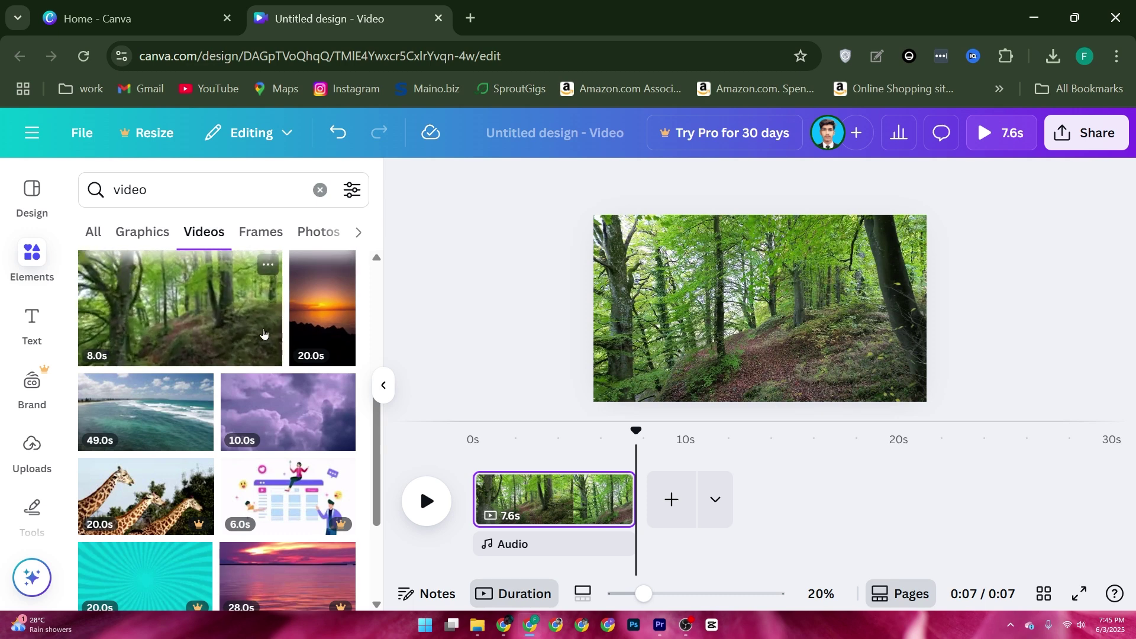
pyautogui.scroll(-2, 145, 331)
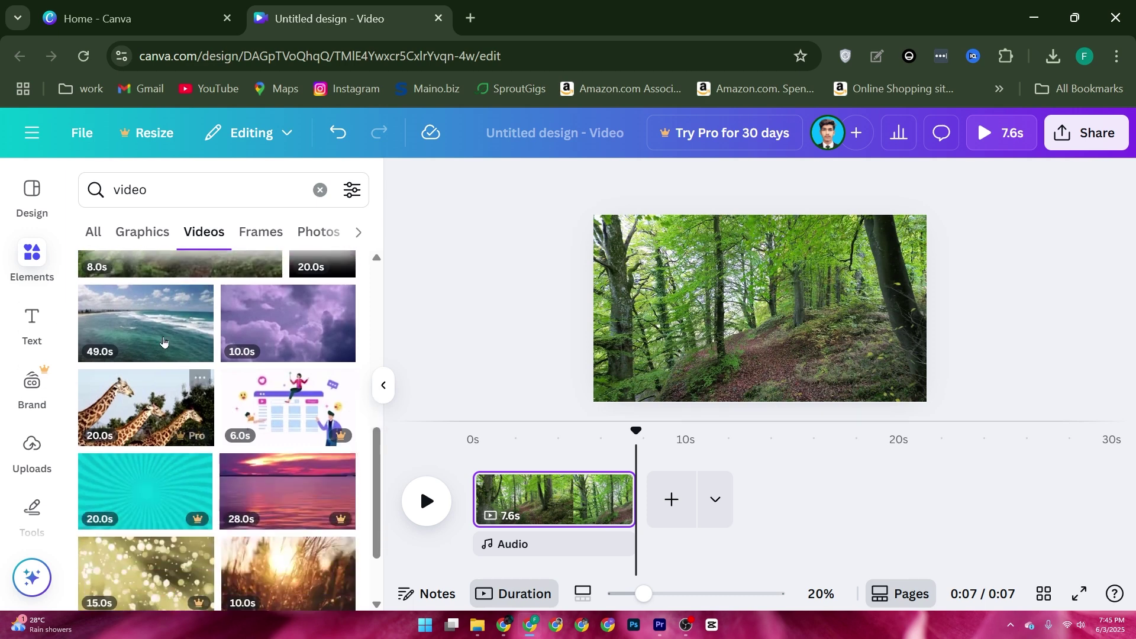
pyautogui.moveTo(145, 323); pyautogui.dragTo(685, 516)
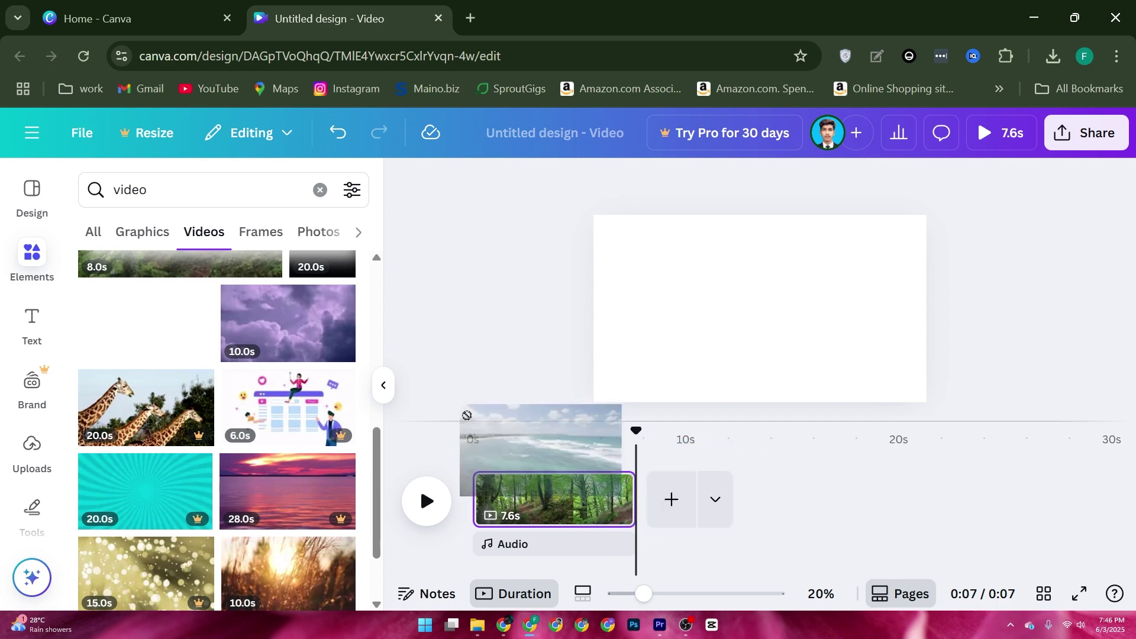
pyautogui.click(685, 517)
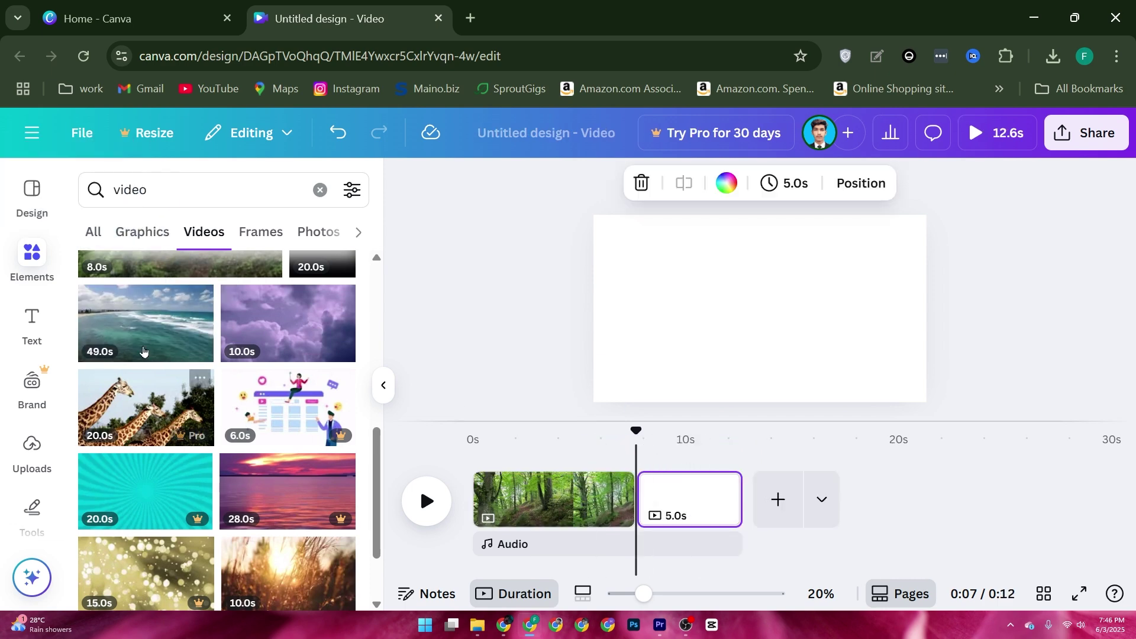
pyautogui.moveTo(696, 518); pyautogui.dragTo(697, 518)
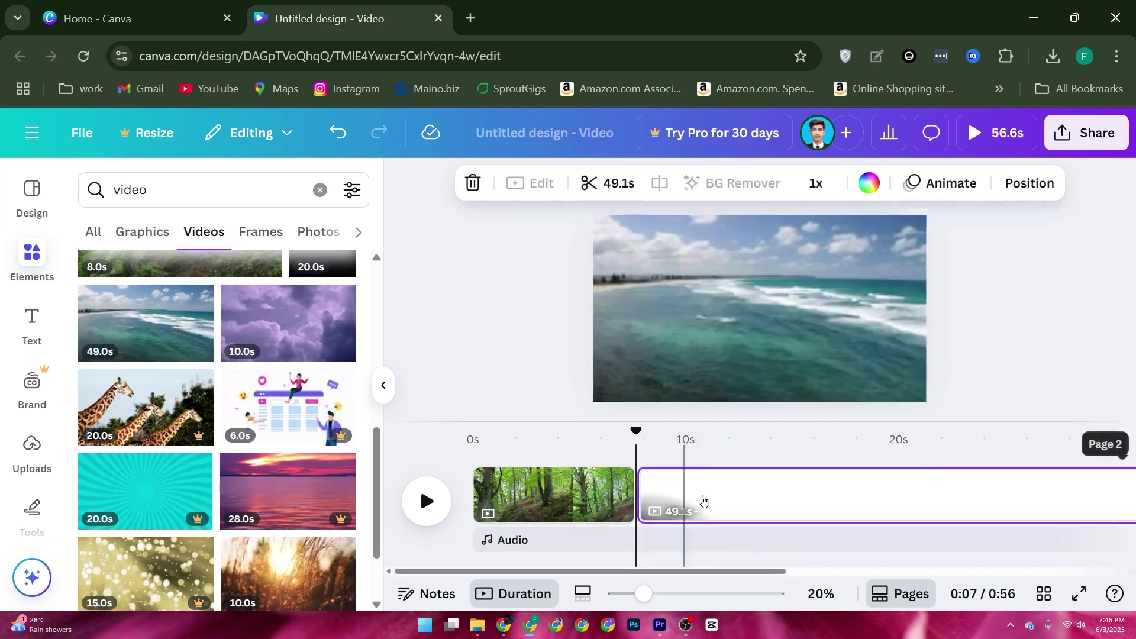
# Step: Split the ocean clip at about 0:22 on the timeline
pyautogui.moveTo(649, 573); pyautogui.dragTo(721, 563)
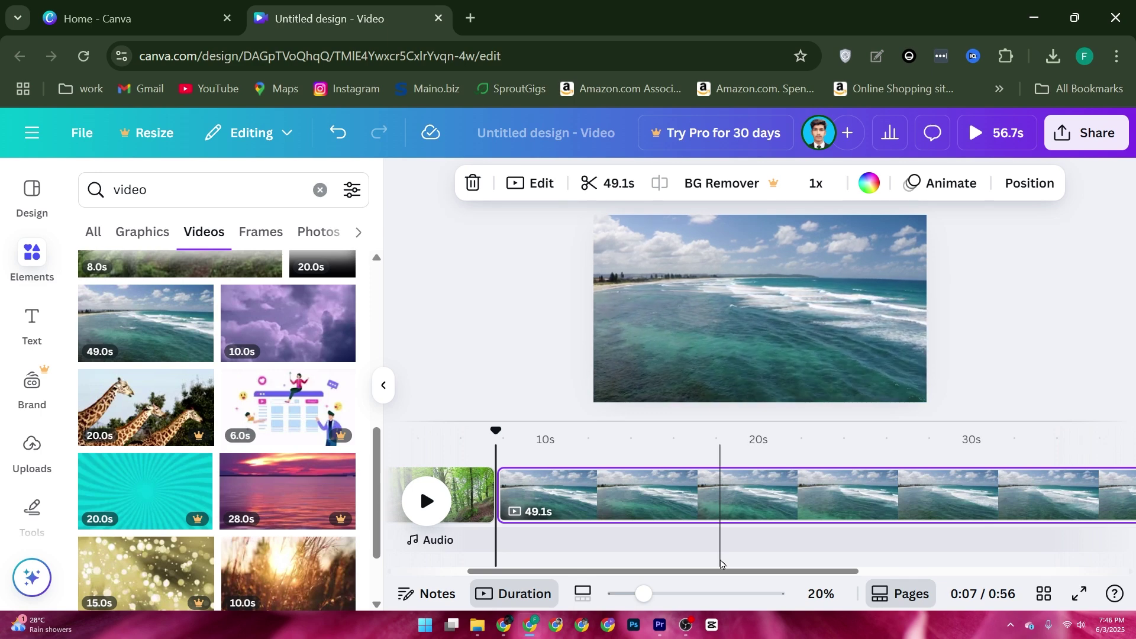
pyautogui.click(672, 497)
pyautogui.click(530, 183)
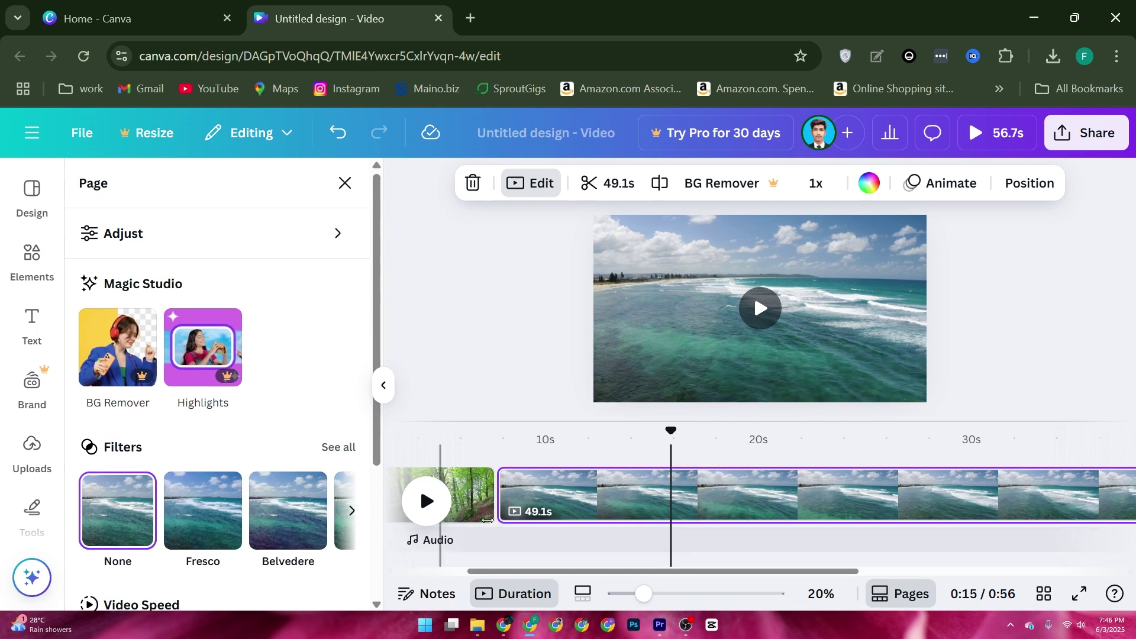
pyautogui.moveTo(671, 442); pyautogui.dragTo(827, 458)
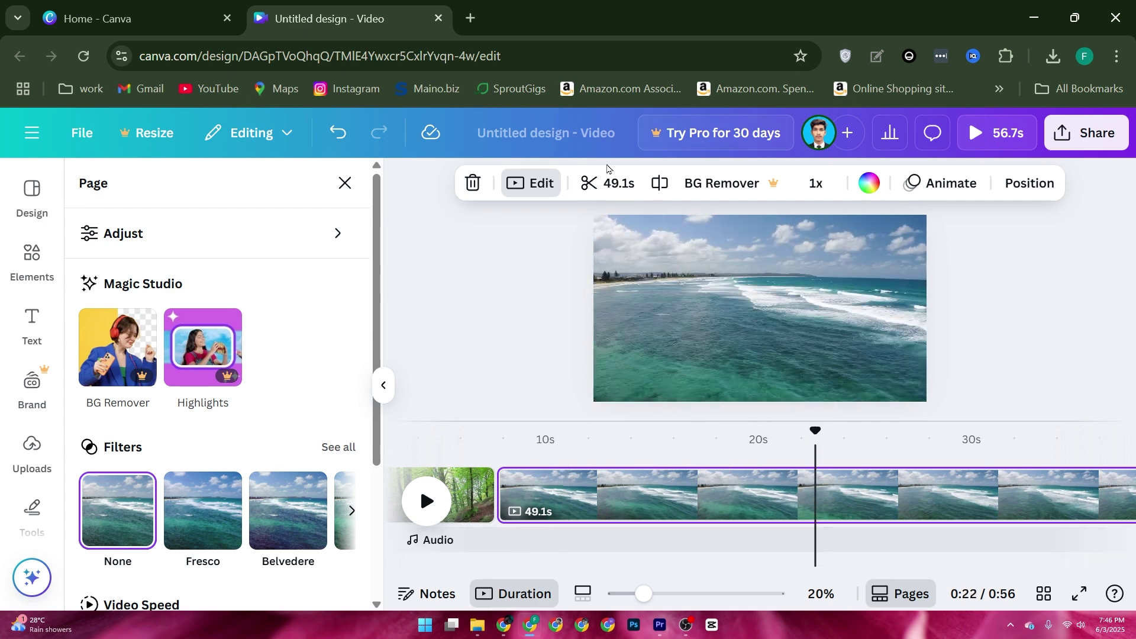
pyautogui.click(664, 192)
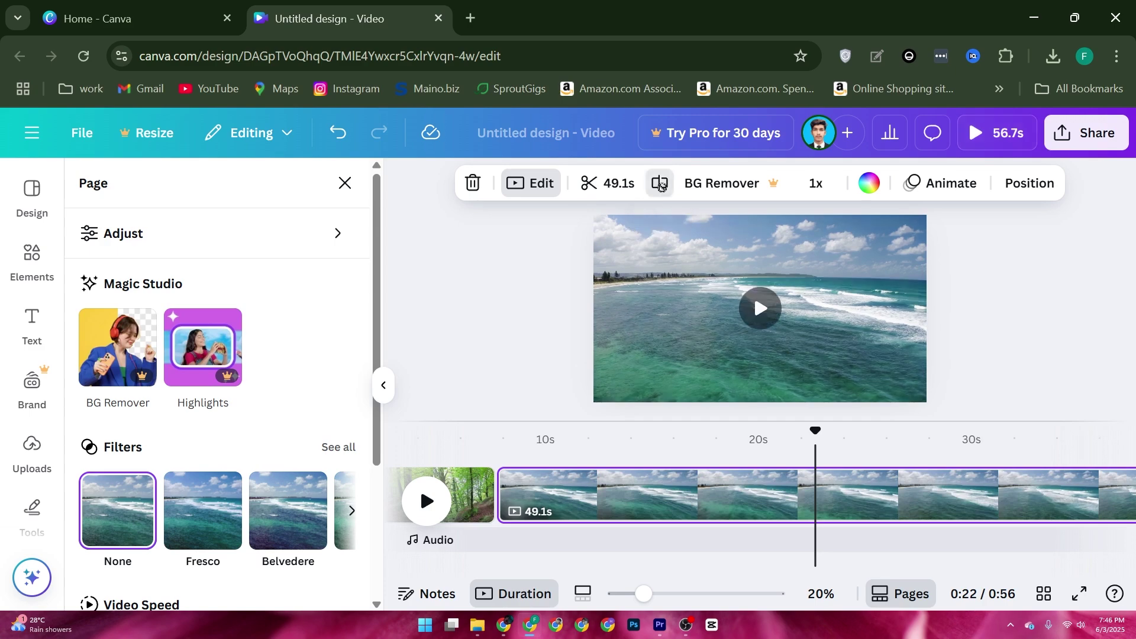
# Step: Delete the second part of the split ocean clip, keeping its first part
pyautogui.click(626, 502)
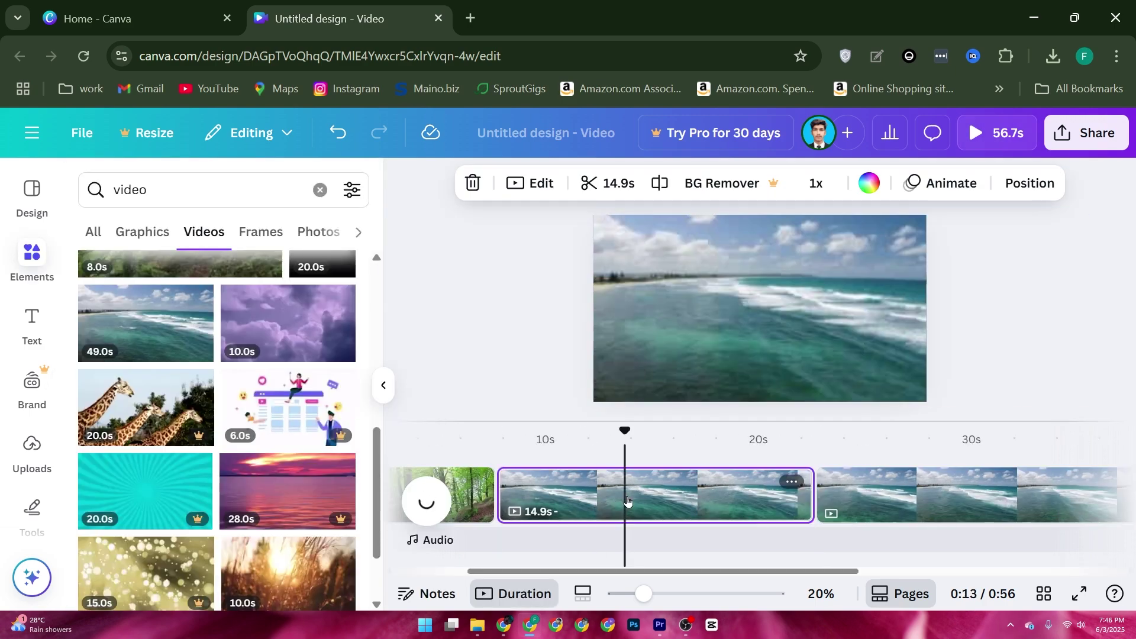
pyautogui.click(887, 497)
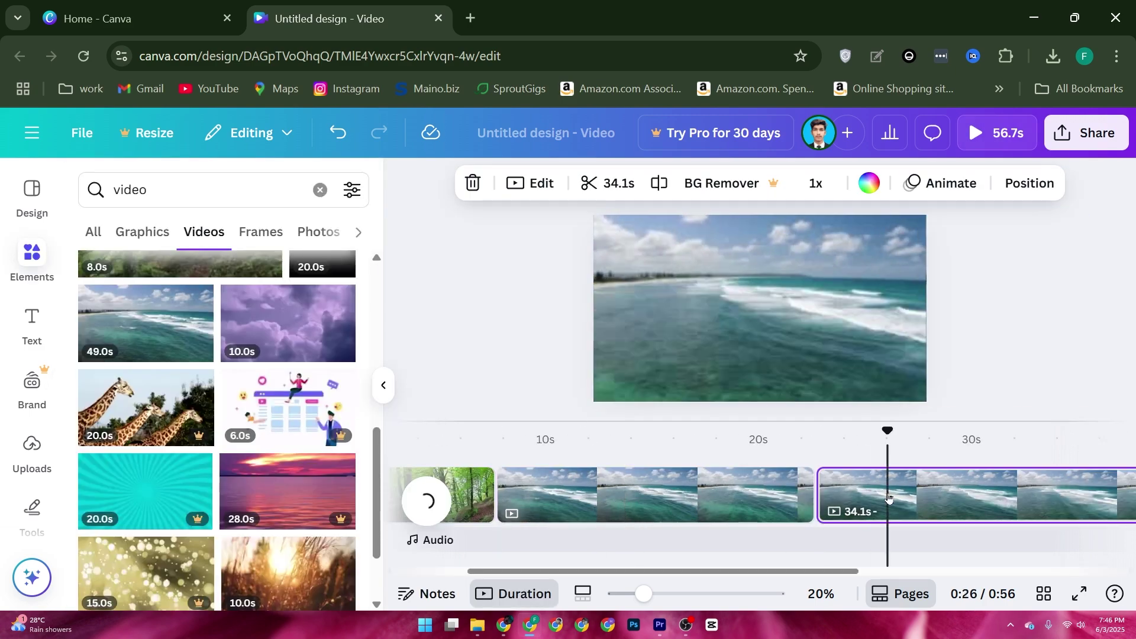
pyautogui.press('Delete')
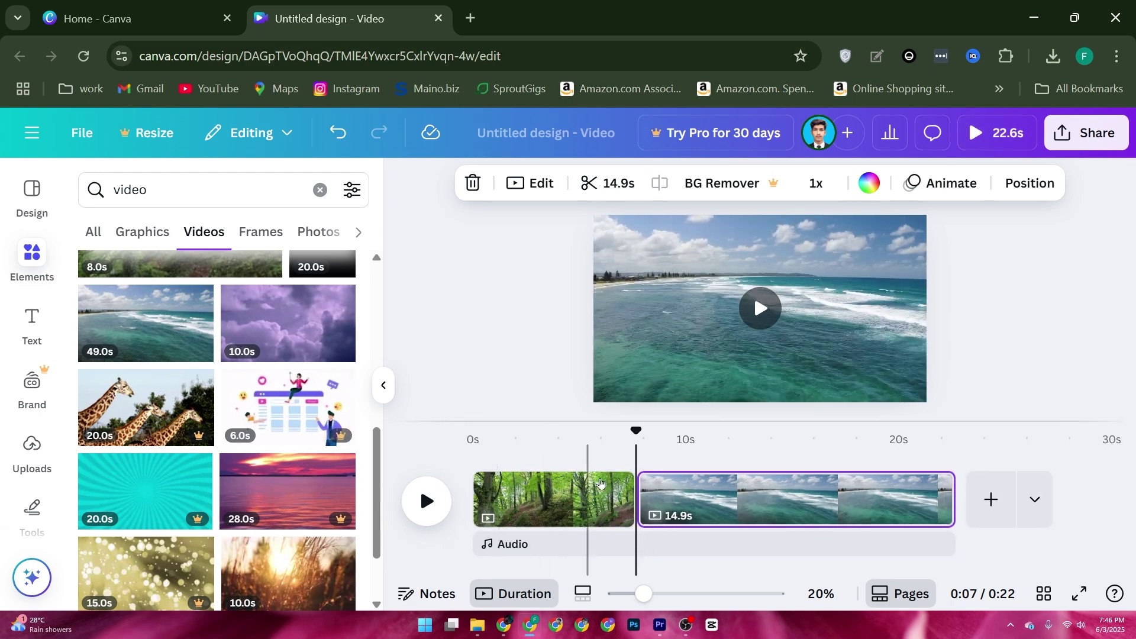
# Step: Apply the Capri filter from the Warm group to the ocean clip
pyautogui.click(522, 182)
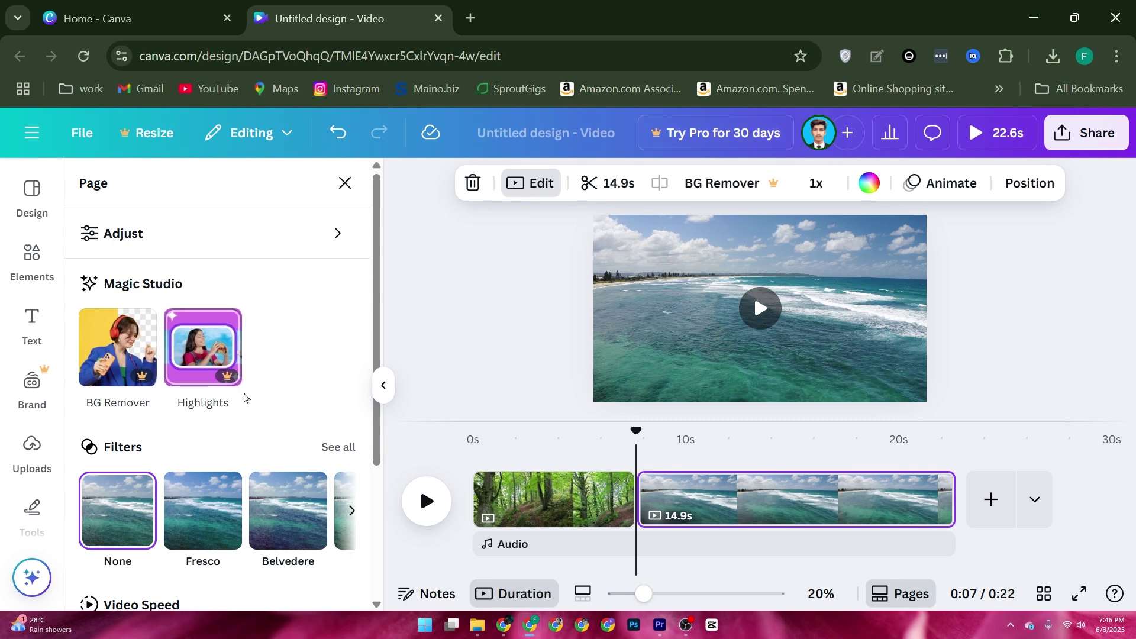
pyautogui.scroll(-2, 307, 405)
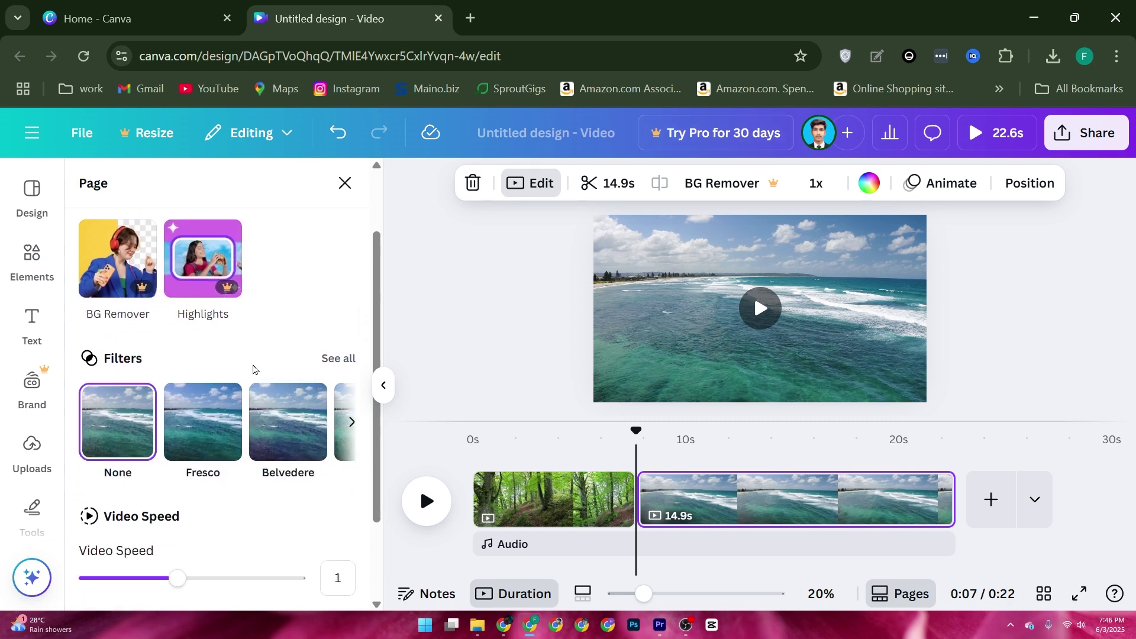
pyautogui.click(327, 362)
pyautogui.scroll(-3, 246, 349)
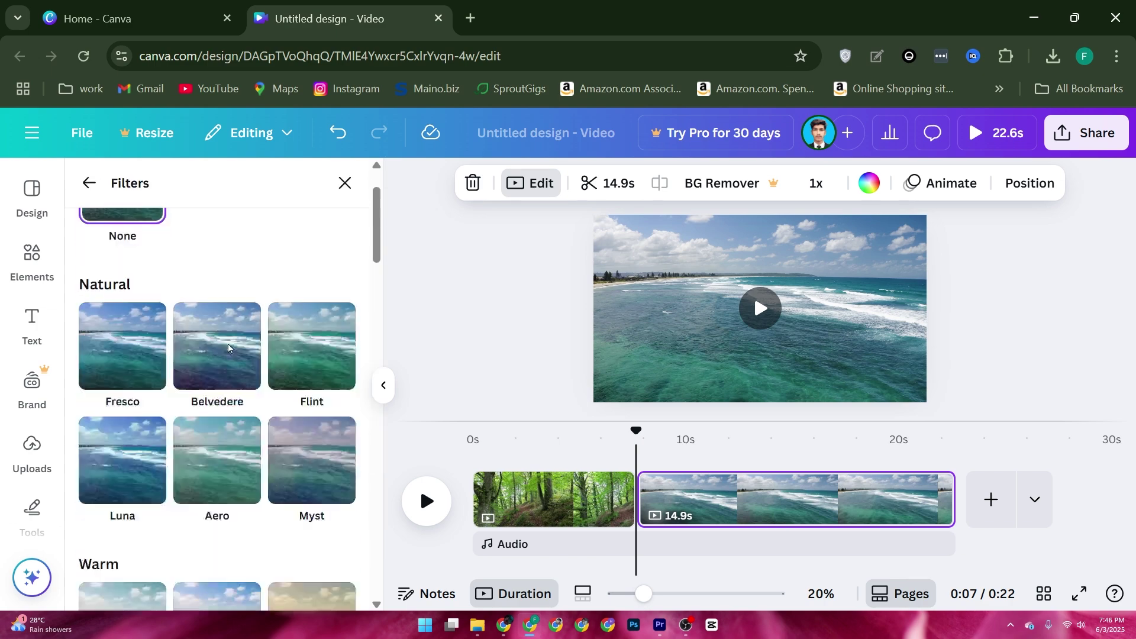
pyautogui.scroll(-2, 201, 341)
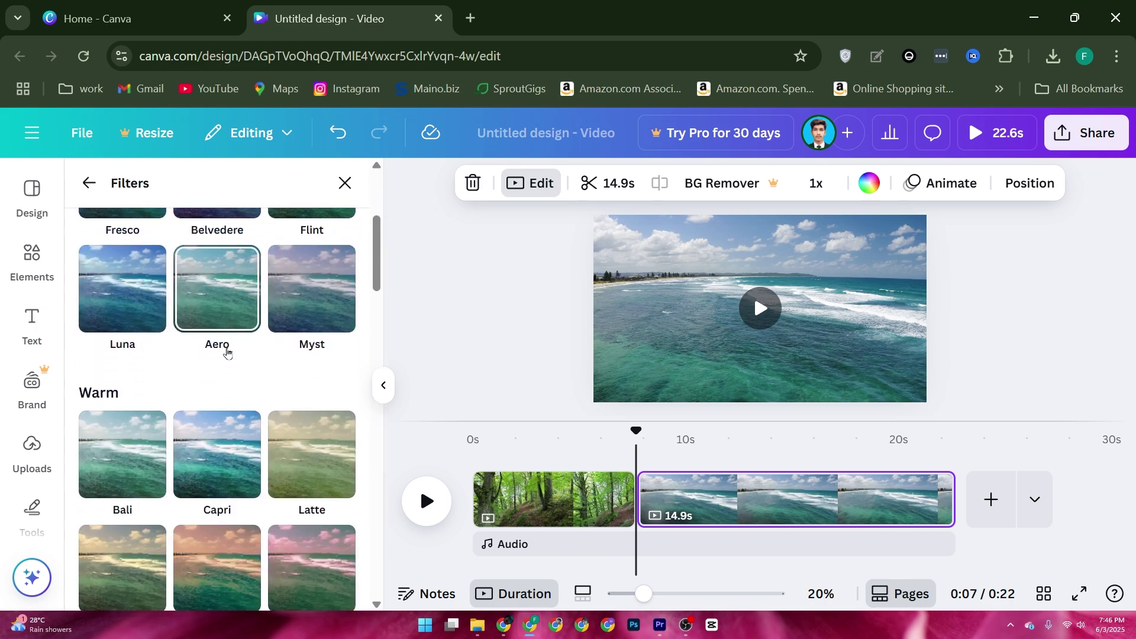
pyautogui.click(229, 427)
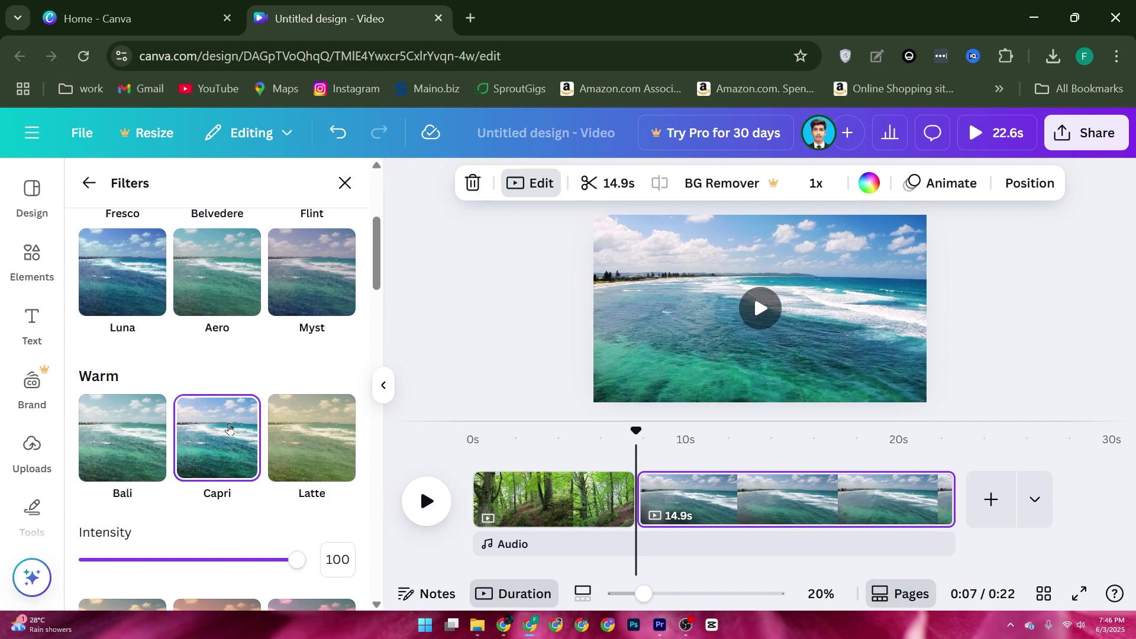
# Step: Try the Capri filter on the forest clip, and apply the Latte filter from the Warm group instead
pyautogui.click(536, 489)
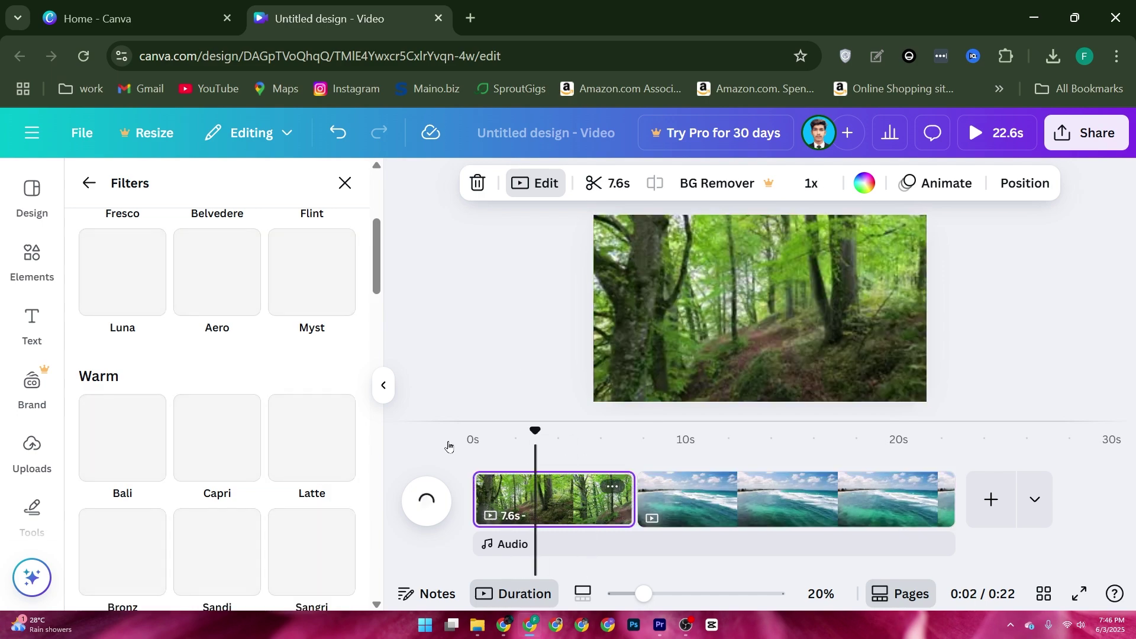
pyautogui.click(222, 435)
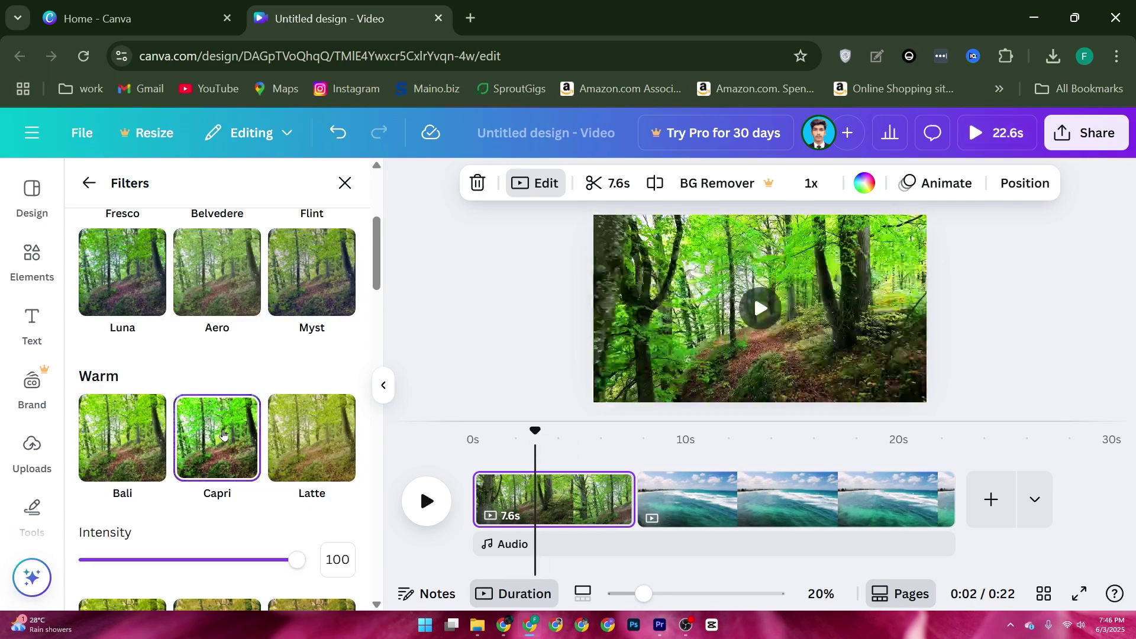
pyautogui.click(299, 436)
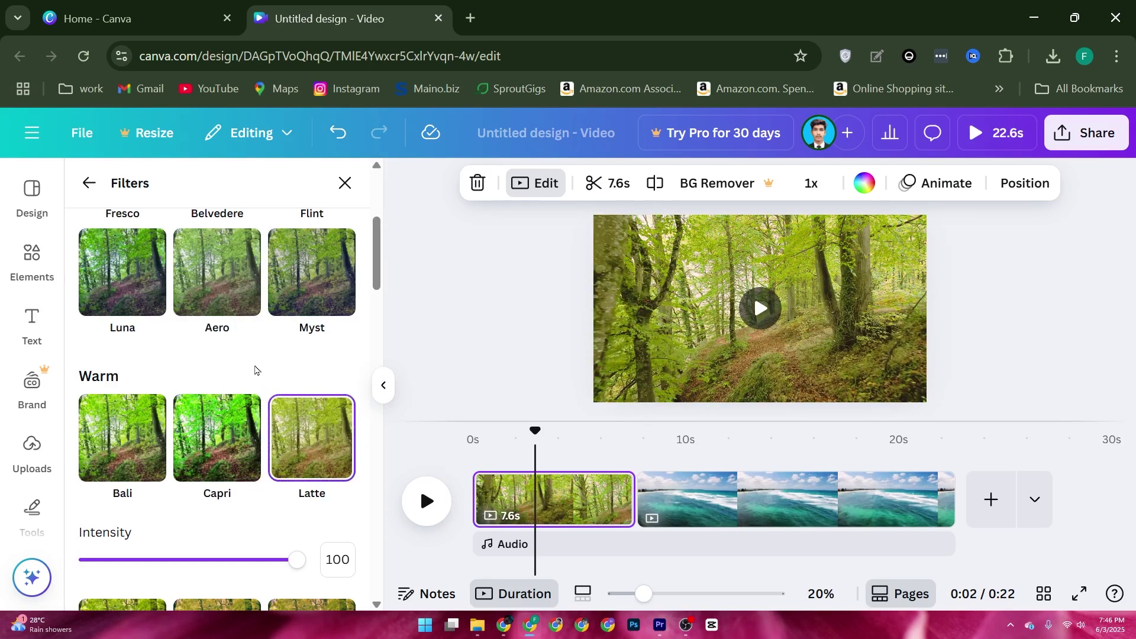
pyautogui.scroll(-3, 261, 384)
pyautogui.scroll(-2, 243, 472)
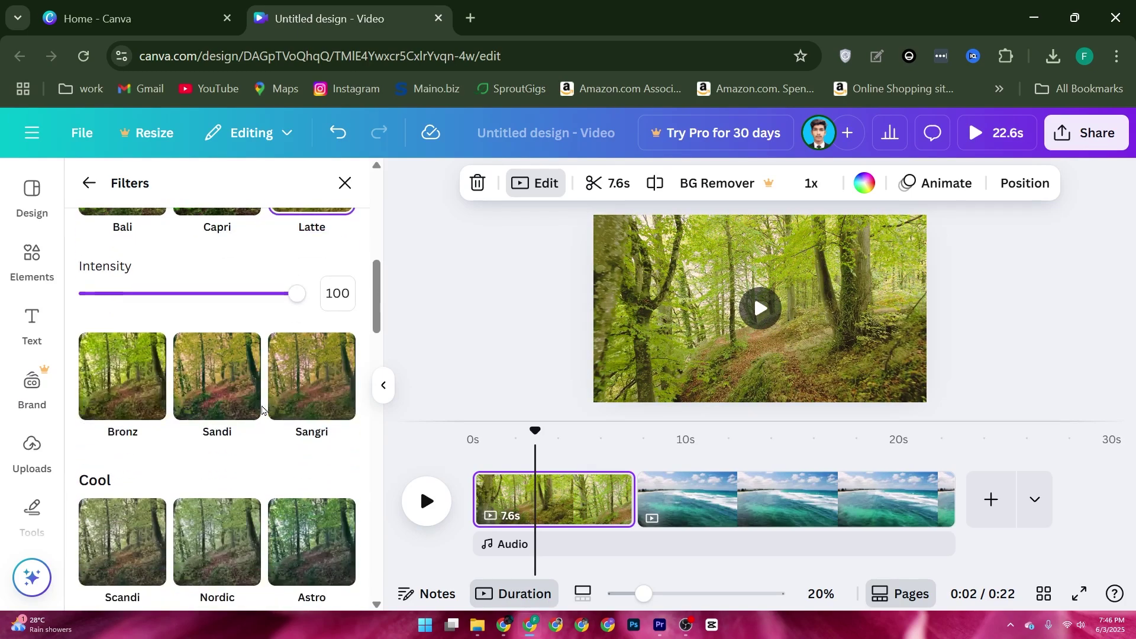
pyautogui.press('Escape')
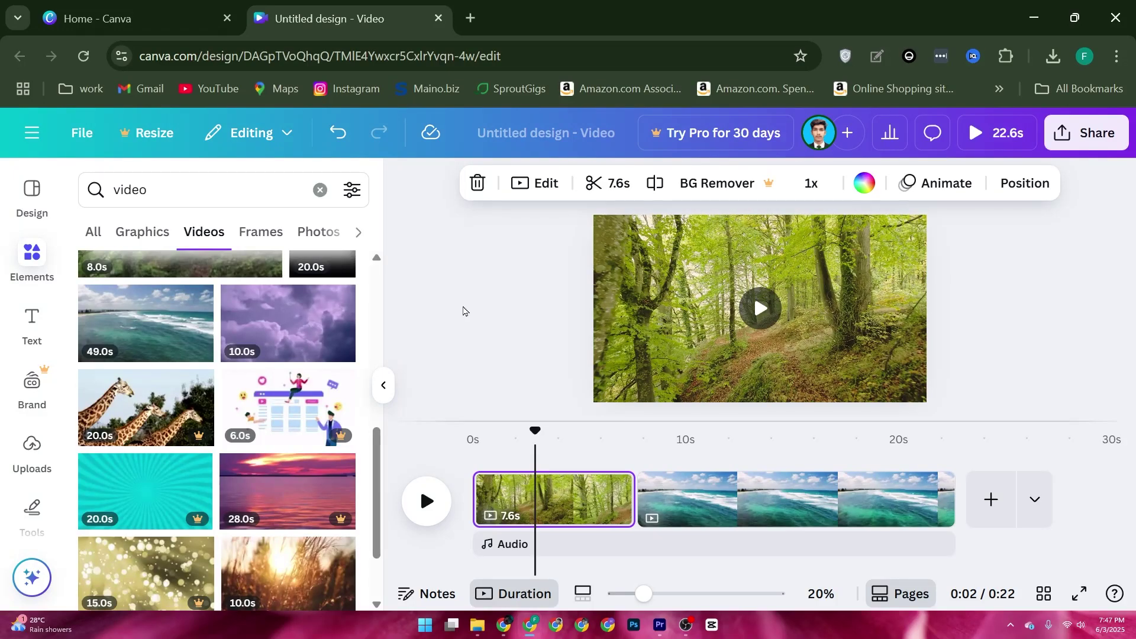
# Step: Add a text box to the forest page with the playhead at the start of the video
pyautogui.moveTo(538, 434); pyautogui.dragTo(472, 432)
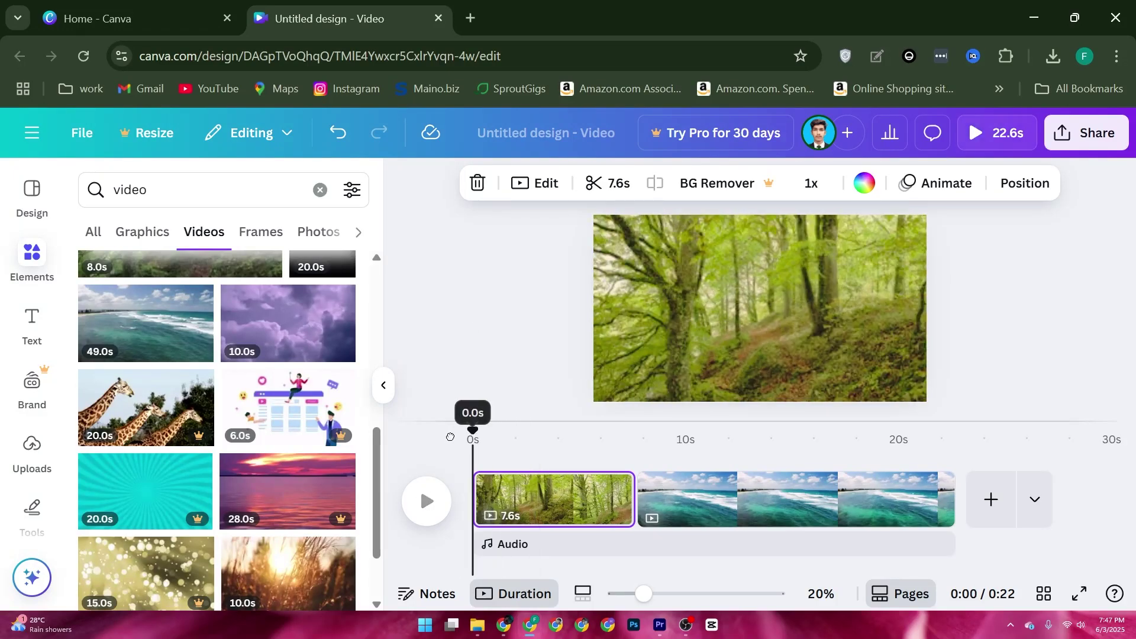
pyautogui.click(33, 324)
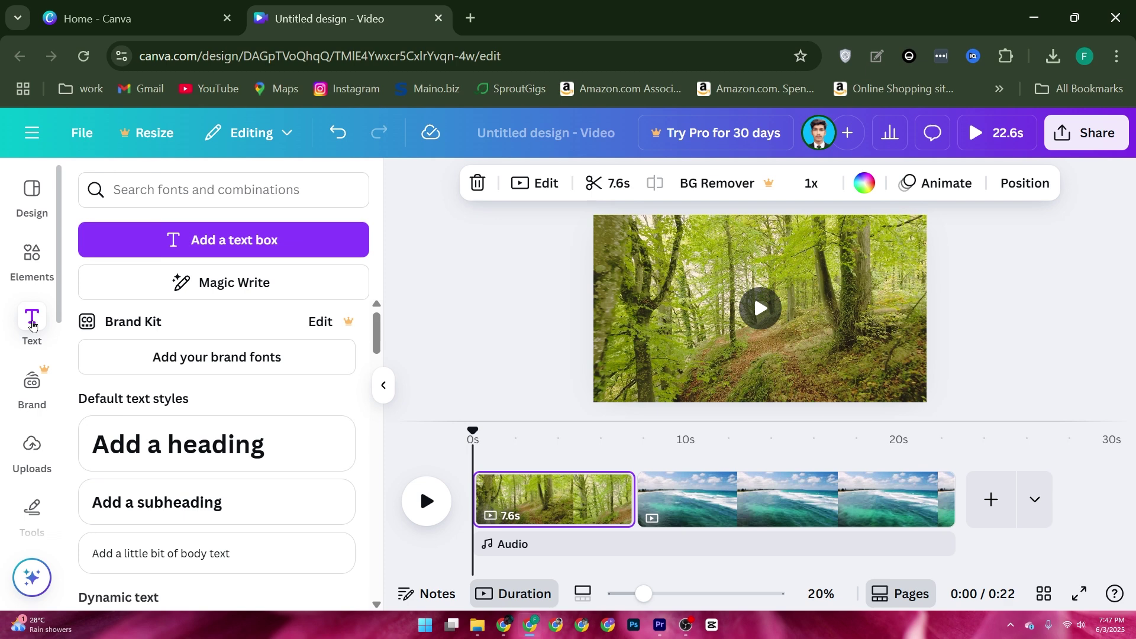
pyautogui.click(220, 249)
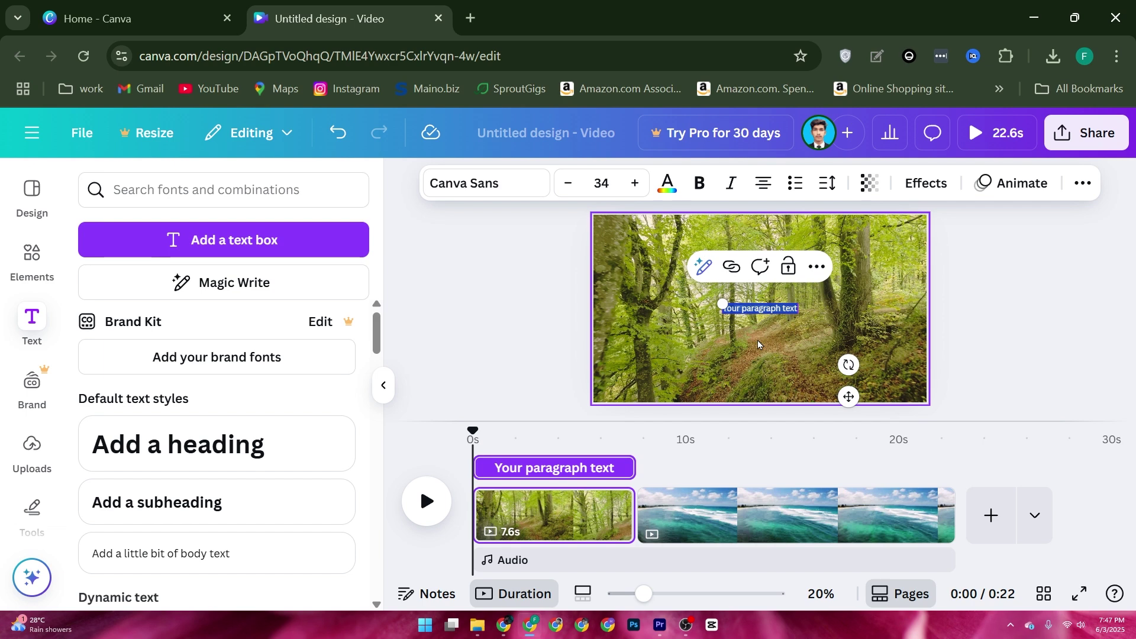
# Step: Replace the text box's placeholder with "culm" and set its font to Horizon
pyautogui.write('culm')
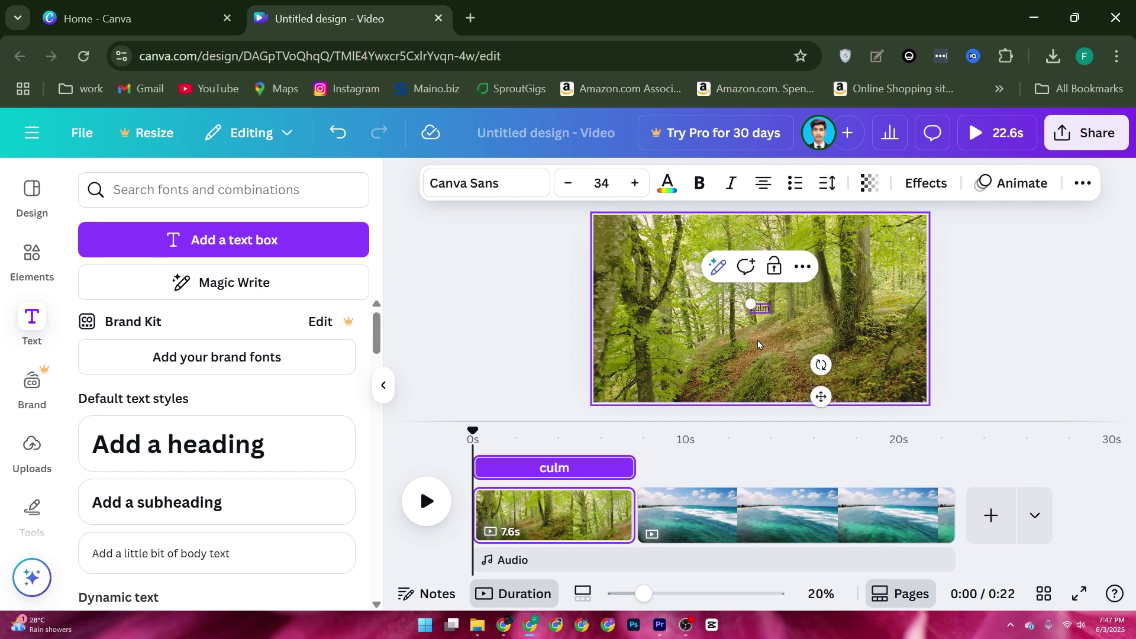
pyautogui.hotkey('ctrl', 'a')
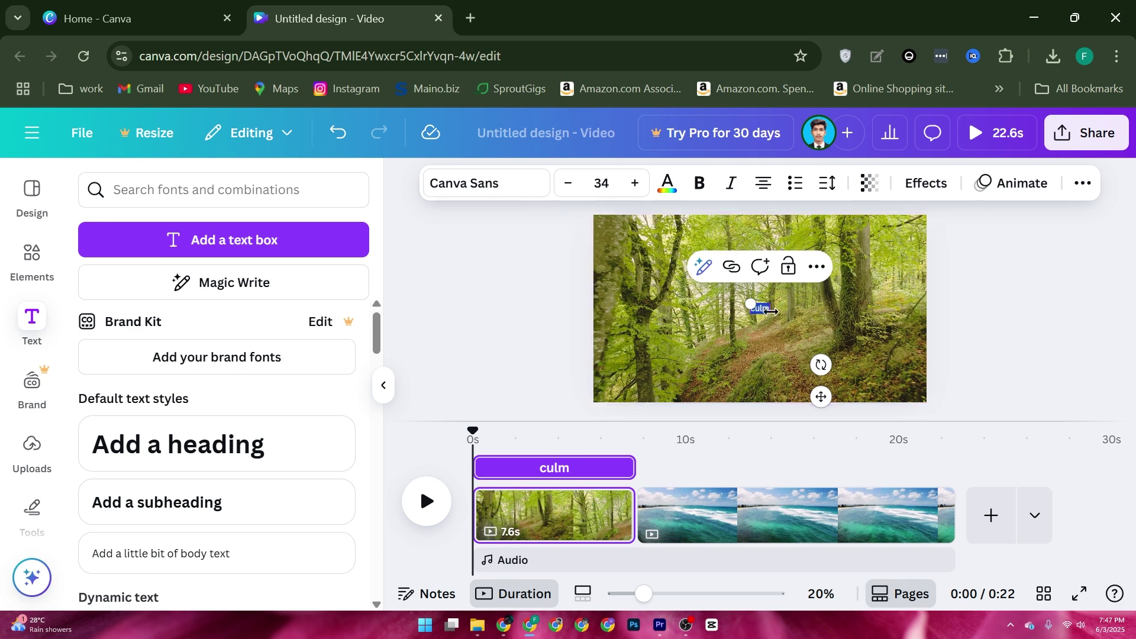
pyautogui.click(524, 186)
pyautogui.scroll(-8, 294, 333)
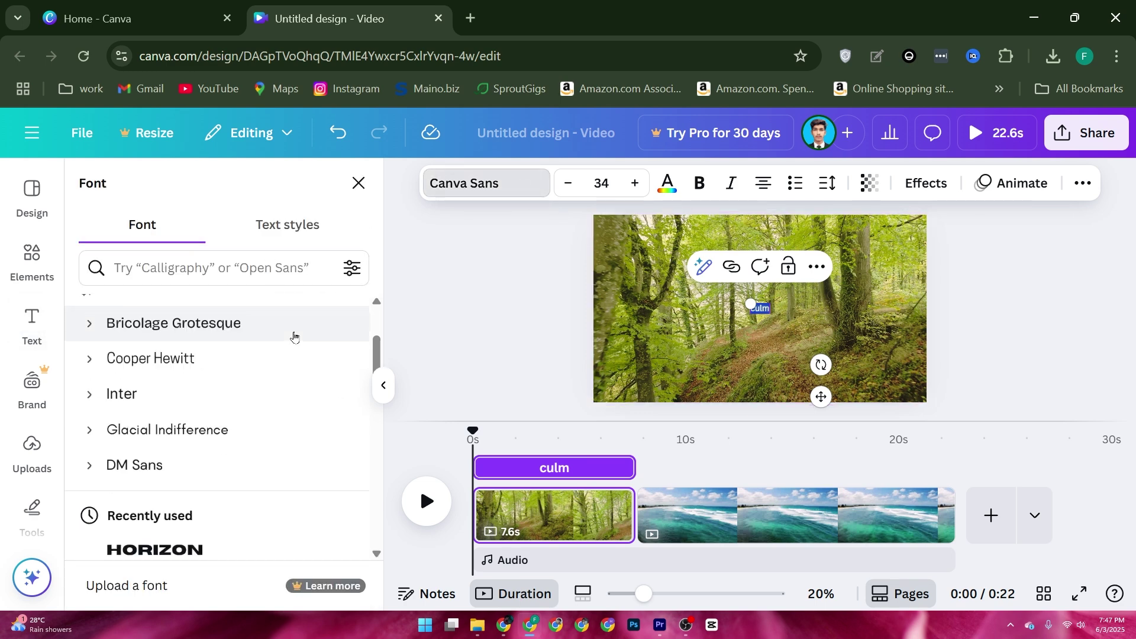
pyautogui.click(132, 357)
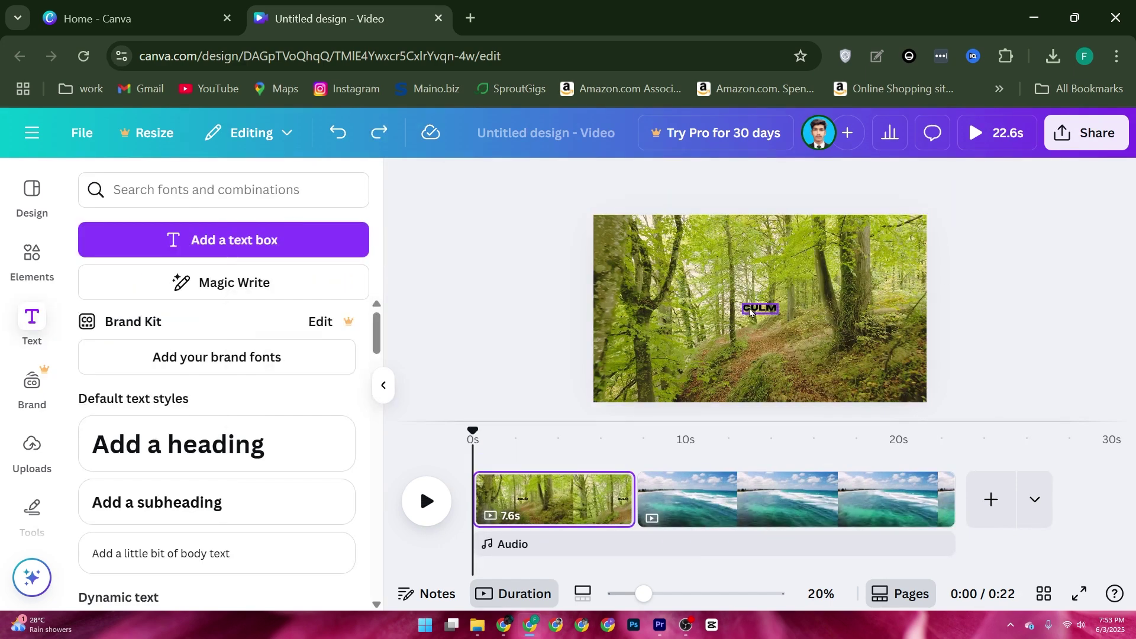
# Step: Enlarge the culm text on the forest page to a font size of about 62.6
pyautogui.click(749, 310)
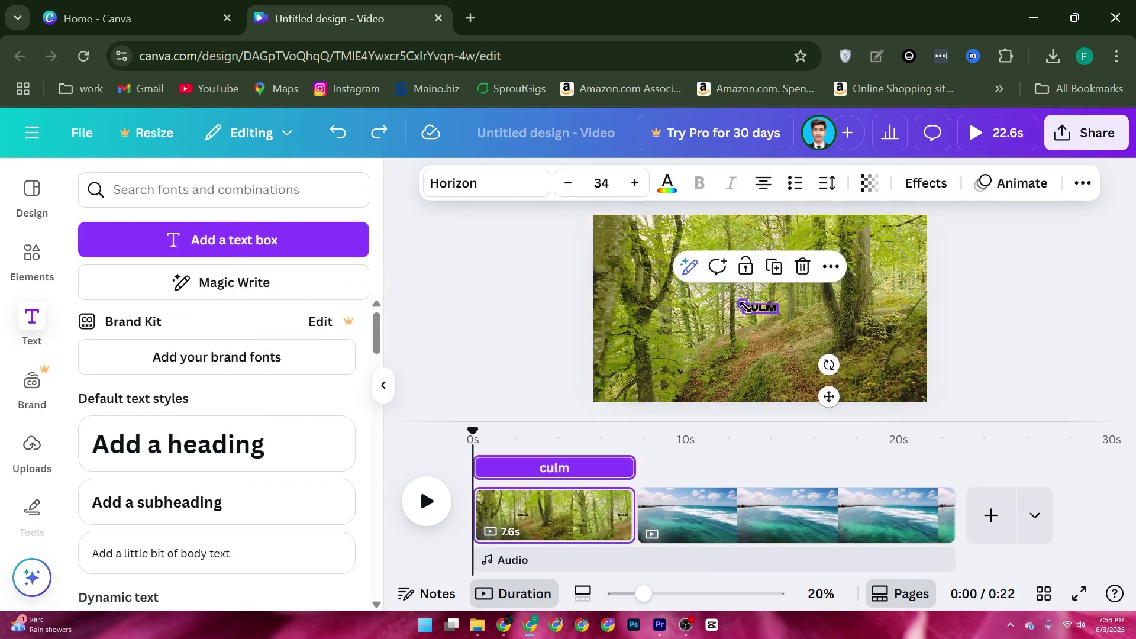
pyautogui.moveTo(738, 303)
pyautogui.mouseDown()
pyautogui.moveTo(715, 296)
pyautogui.moveTo(757, 310)
pyautogui.mouseUp()
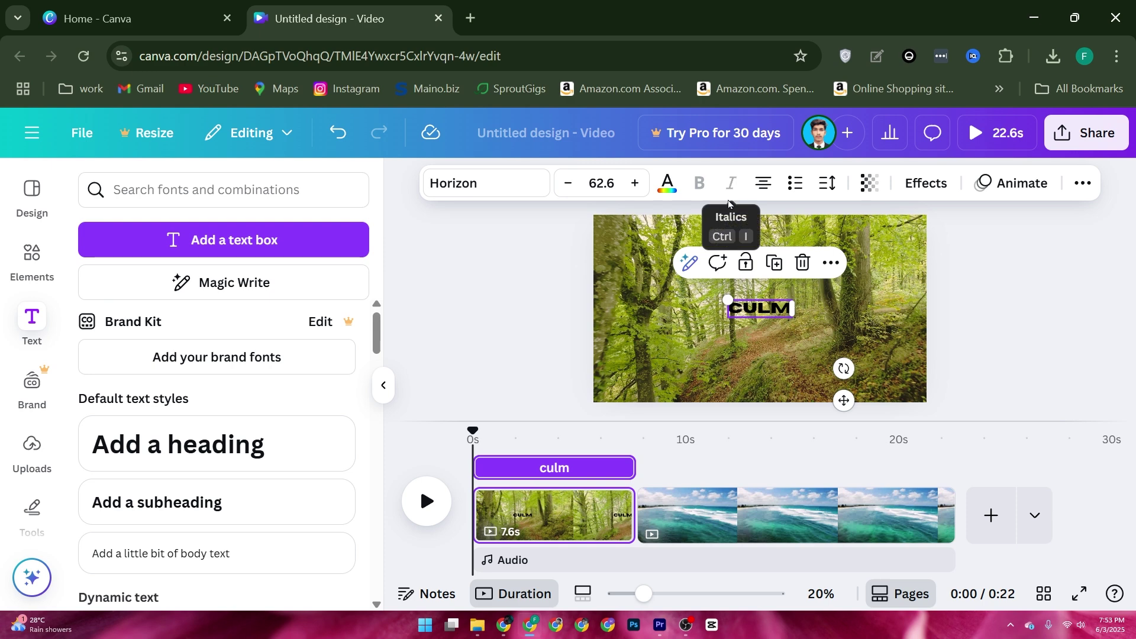
# Step: Change the culm text's color to white from the document colors
pyautogui.click(673, 188)
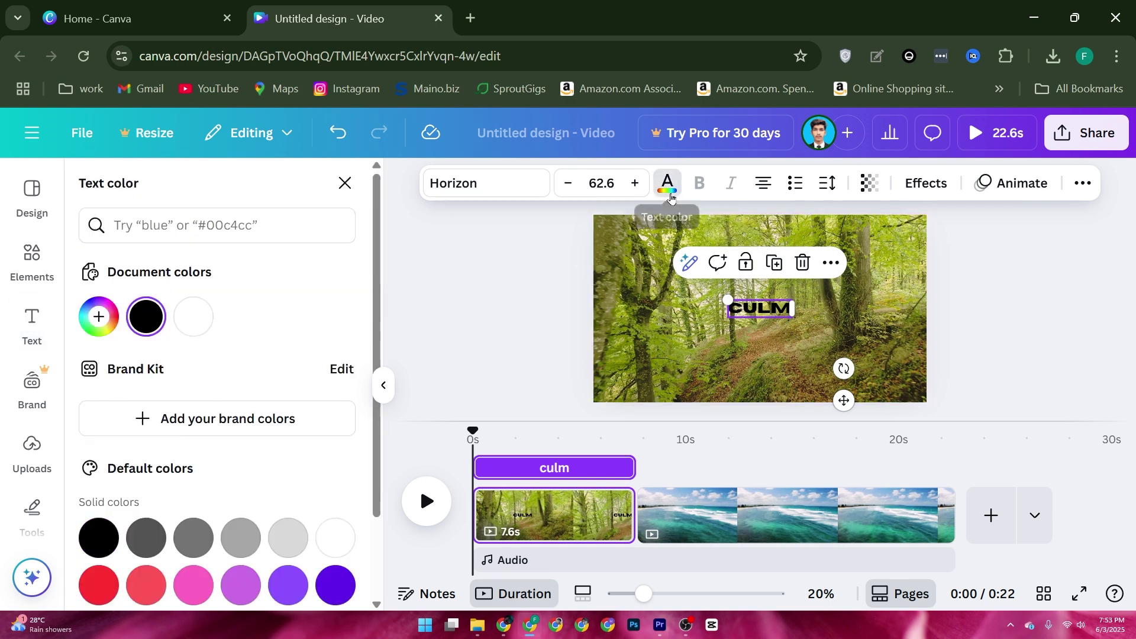
pyautogui.click(667, 187)
pyautogui.click(667, 187)
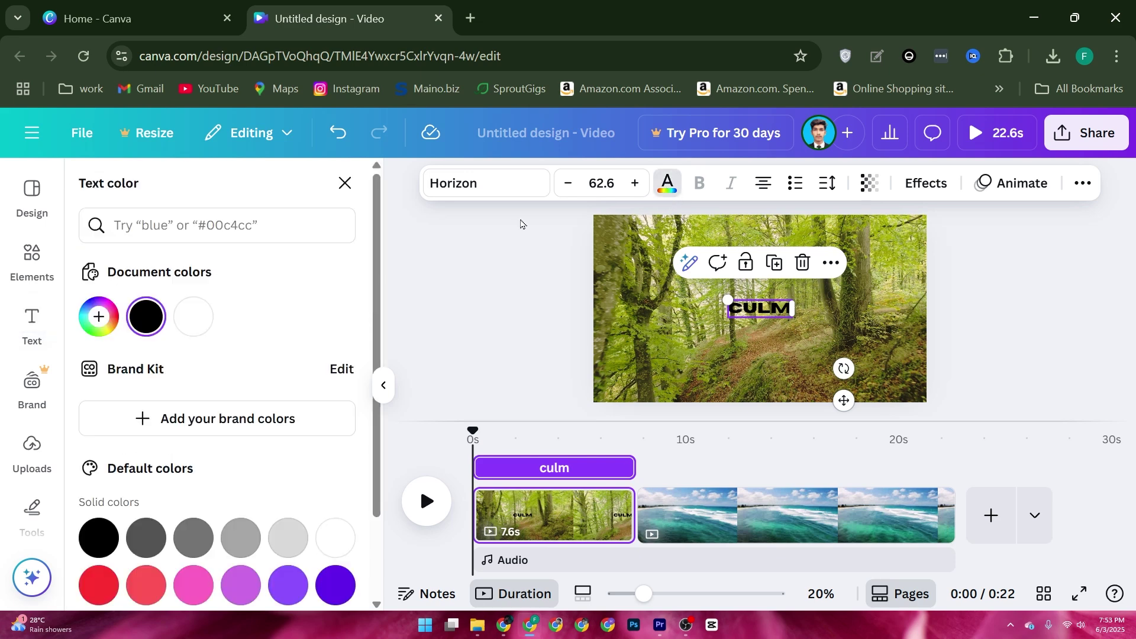
pyautogui.click(209, 313)
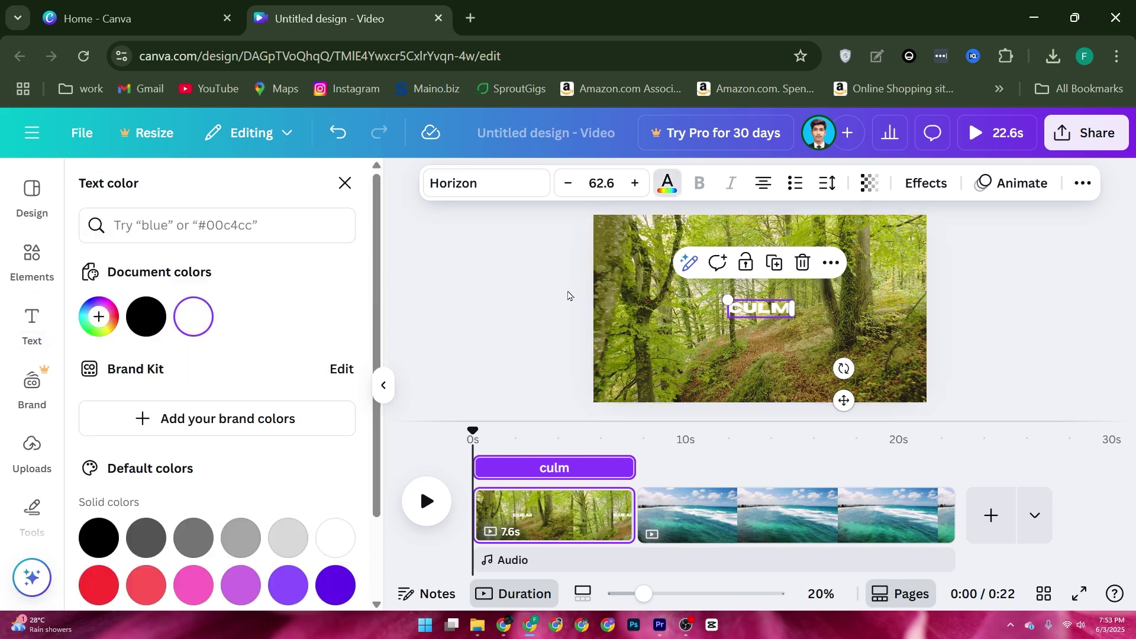
# Step: Open the Brand Kit palette for editing, try light gray and magenta on the culm text, and color it dark violet
pyautogui.scroll(-2, 309, 290)
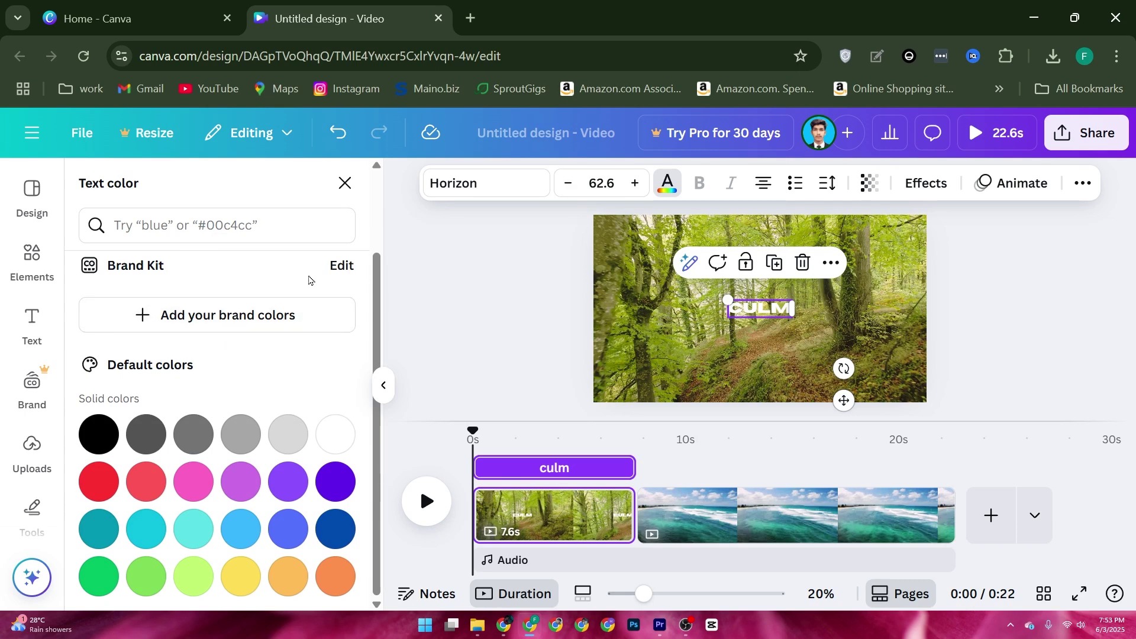
pyautogui.click(342, 265)
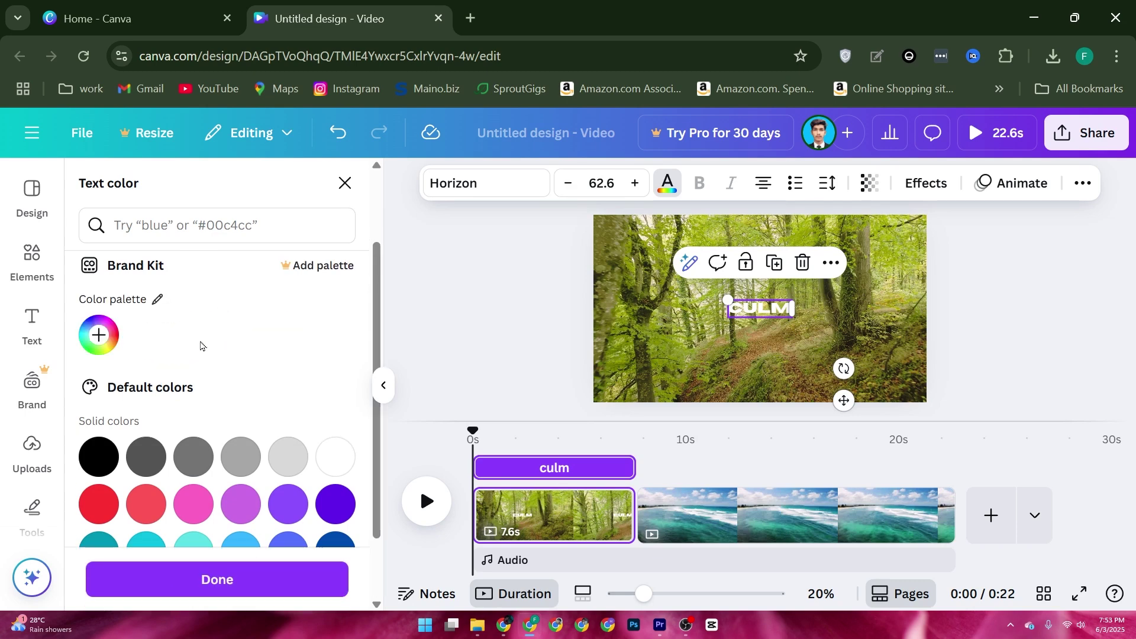
pyautogui.scroll(-2, 208, 347)
pyautogui.click(290, 370)
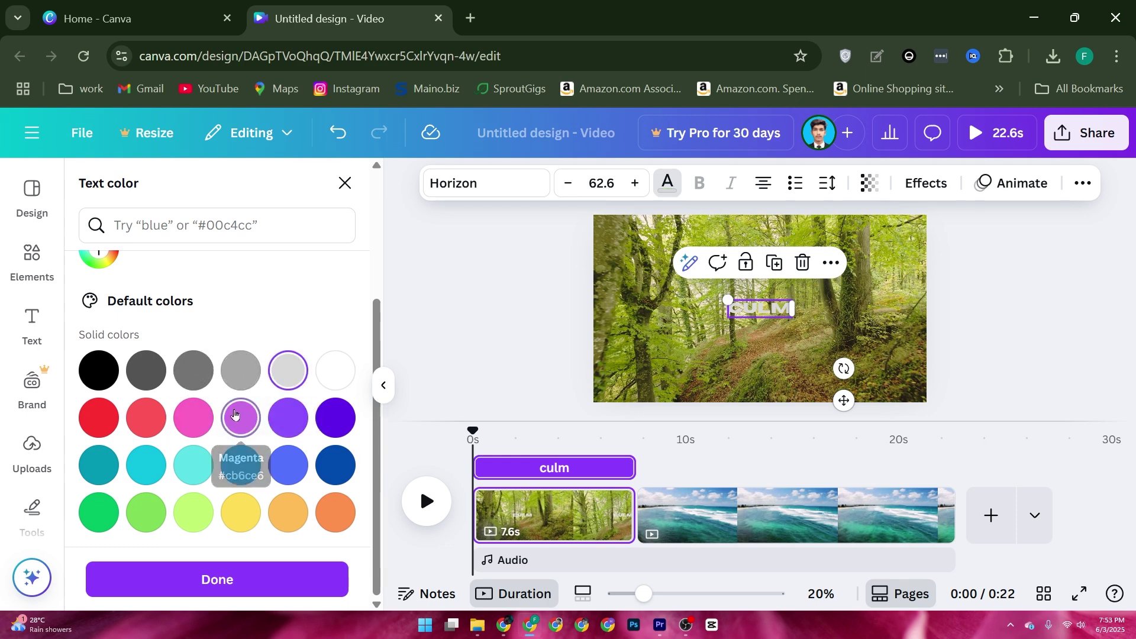
pyautogui.click(239, 416)
pyautogui.click(323, 425)
pyautogui.scroll(2, 221, 336)
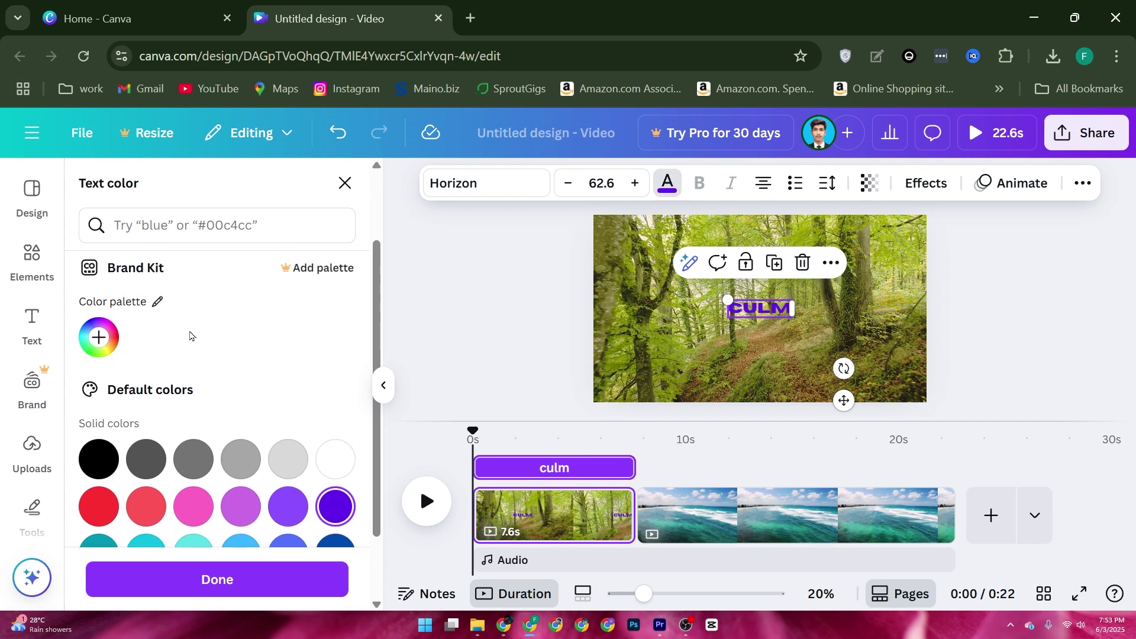
# Step: Add a mint-green and a bright purple solid color to the Brand Kit color palette
pyautogui.click(100, 337)
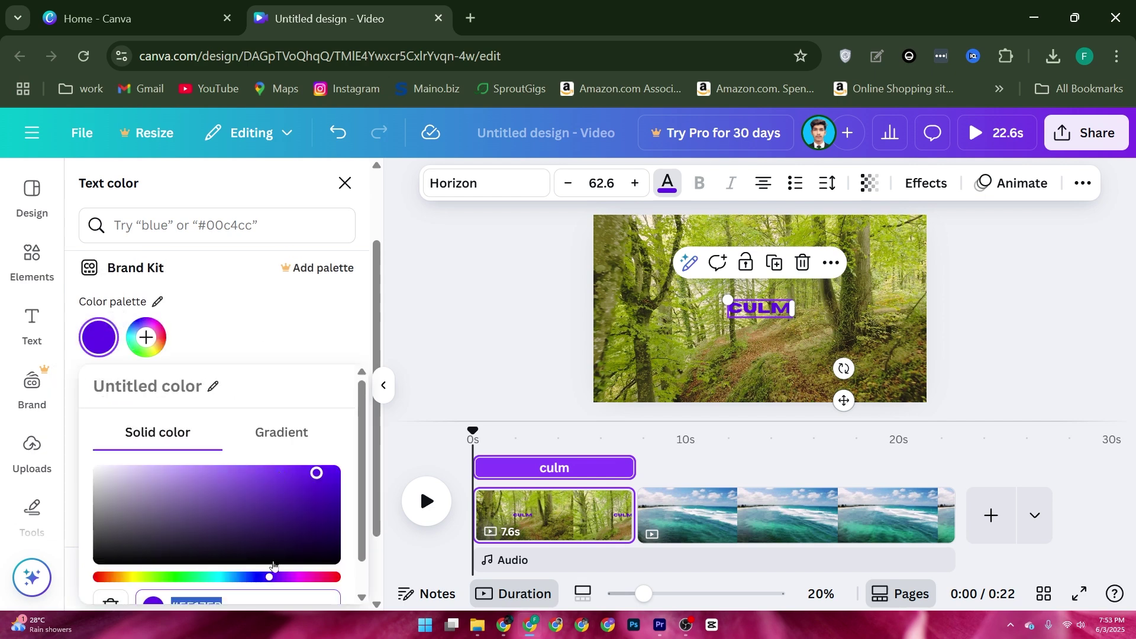
pyautogui.moveTo(270, 578); pyautogui.dragTo(204, 570)
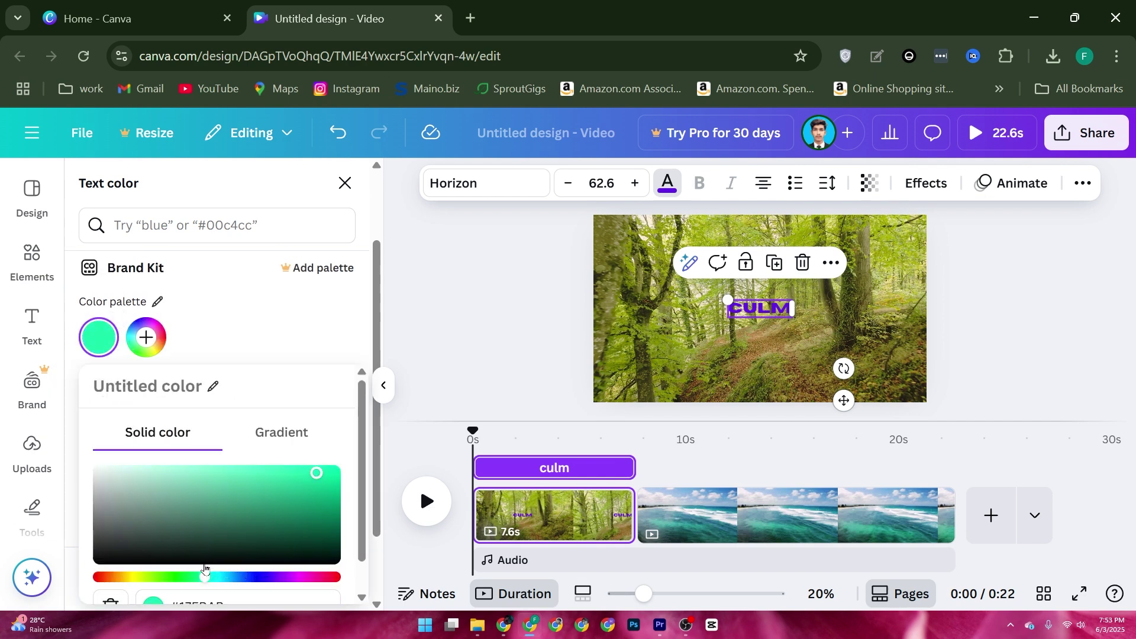
pyautogui.click(761, 346)
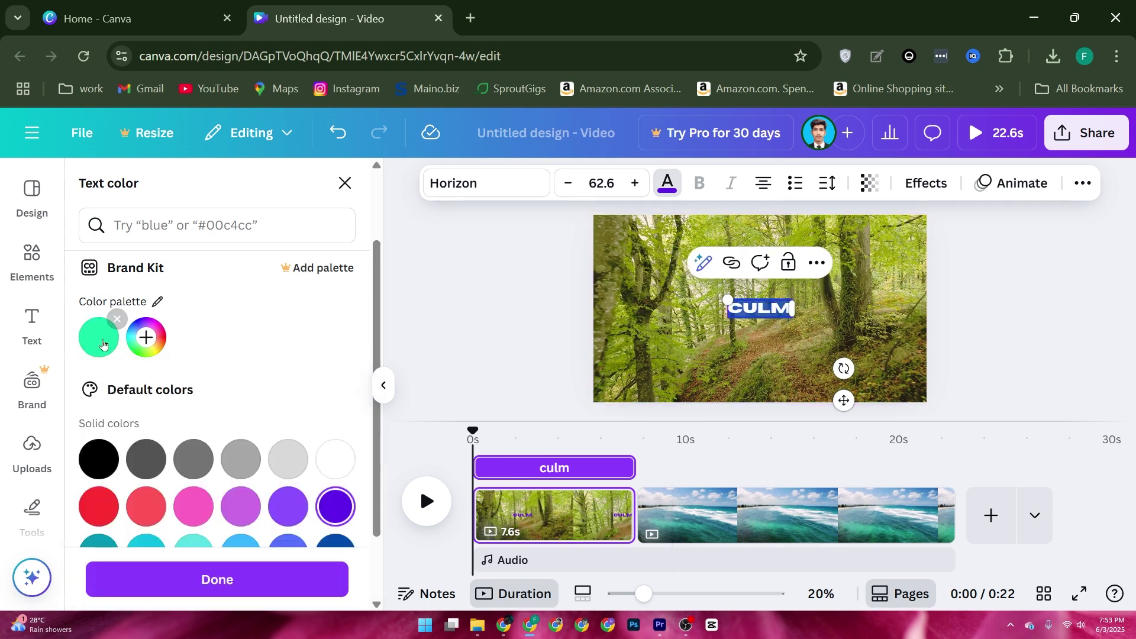
pyautogui.click(152, 345)
pyautogui.moveTo(310, 582); pyautogui.dragTo(336, 582)
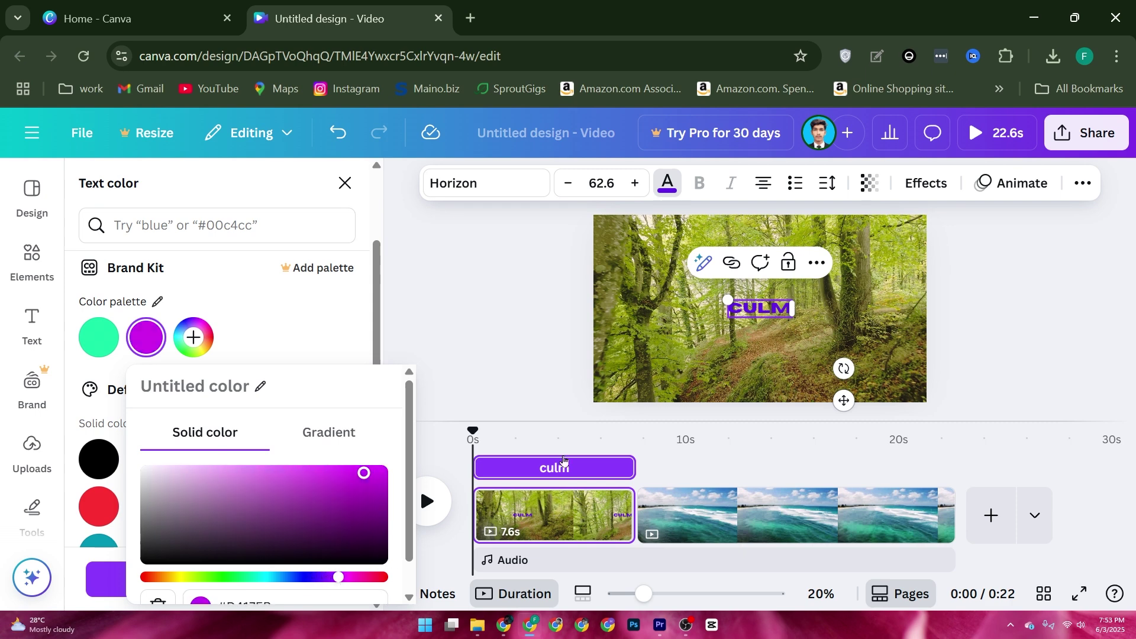
pyautogui.click(758, 309)
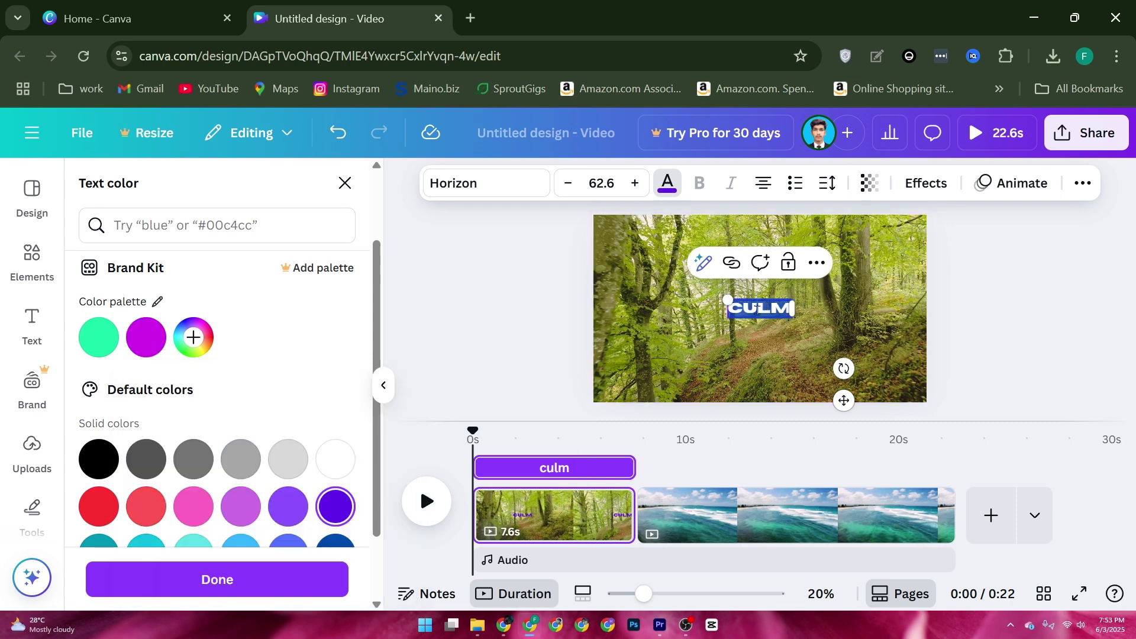
# Step: Add the text's dark violet to the Brand Kit palette and recolor the culm text with the default red
pyautogui.click(193, 331)
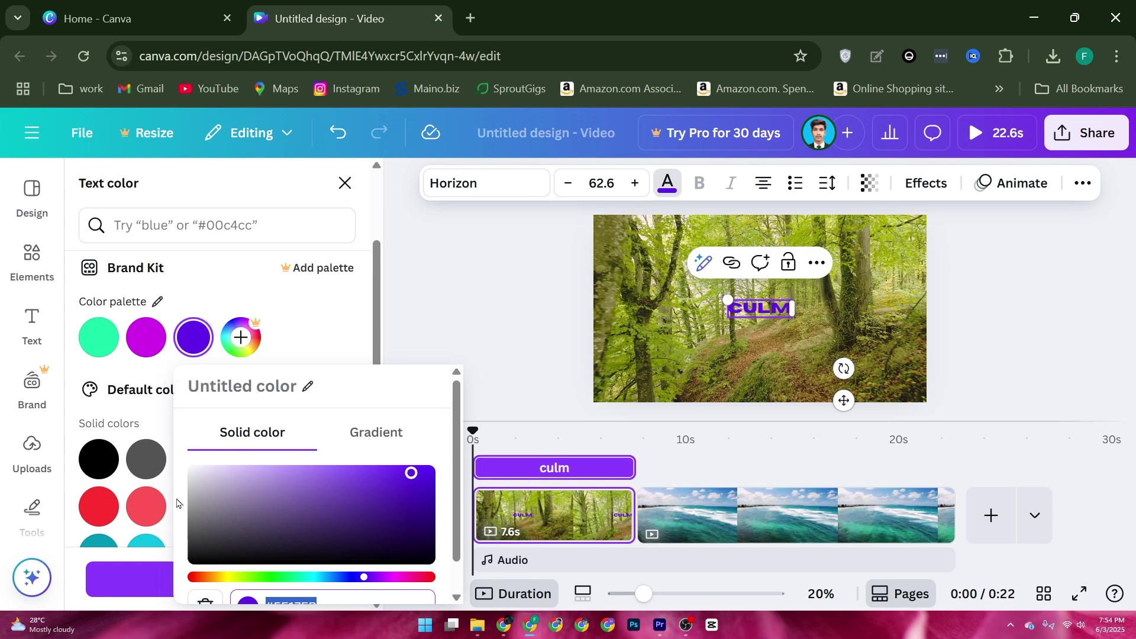
pyautogui.click(100, 504)
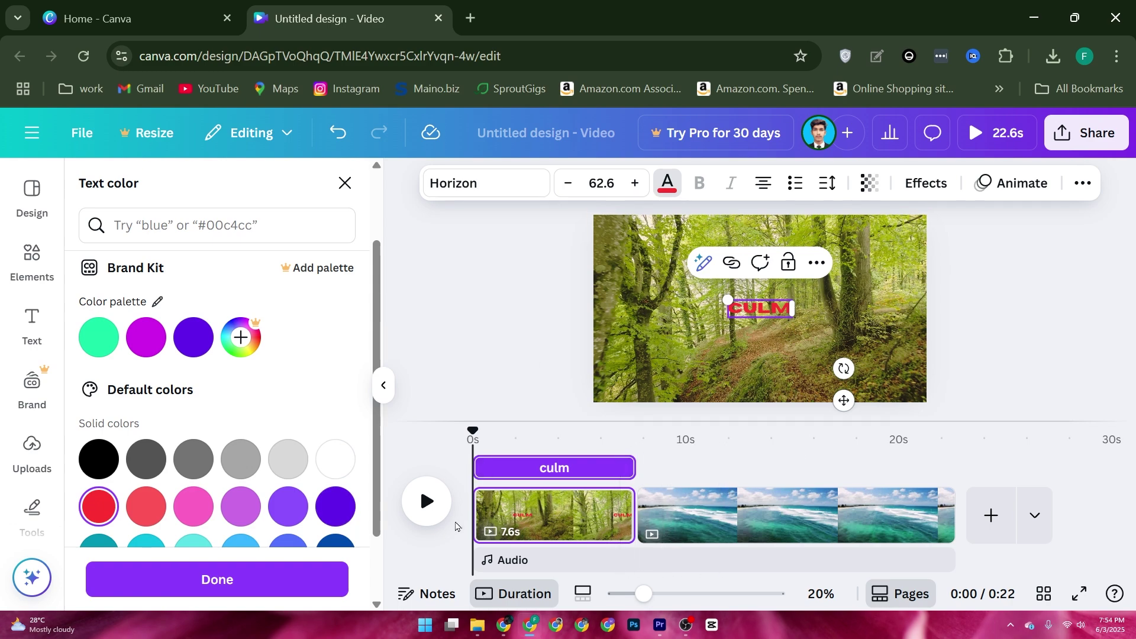
# Step: Preview the opening of the forest clip and trim the culm text's end to just before the 3-second mark
pyautogui.click(427, 501)
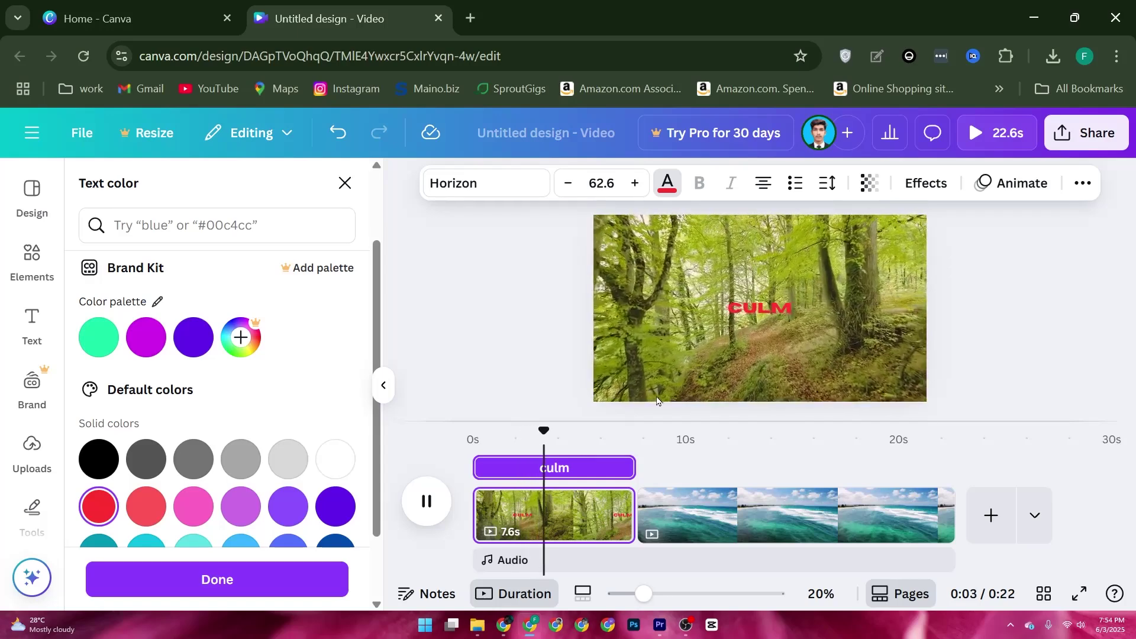
pyautogui.press('space')
pyautogui.click(483, 439)
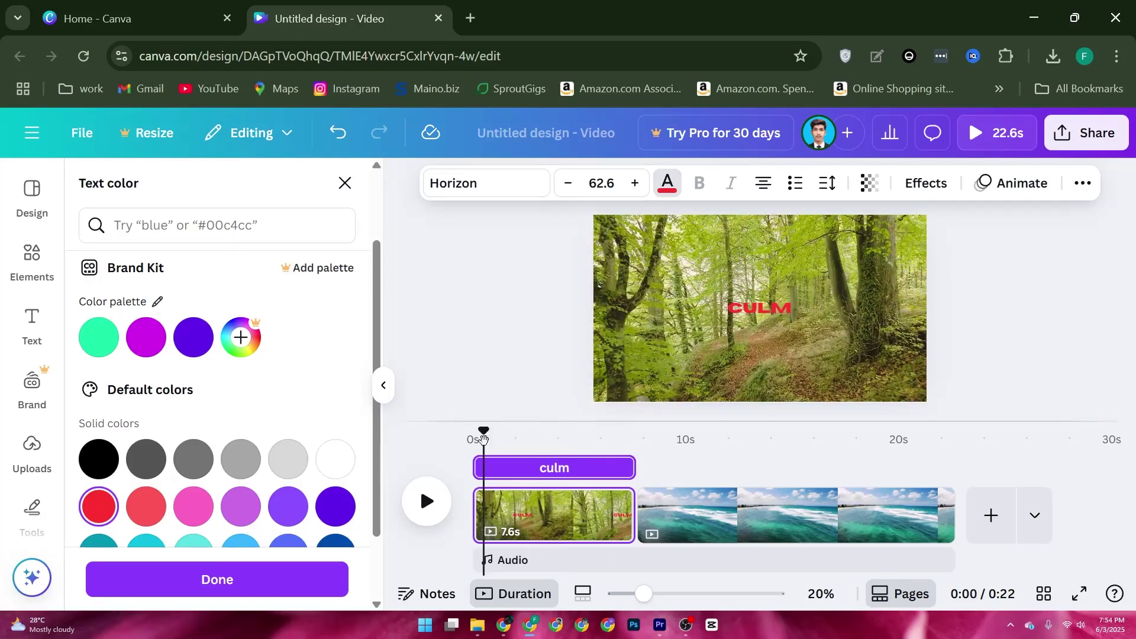
pyautogui.moveTo(484, 439); pyautogui.dragTo(520, 458)
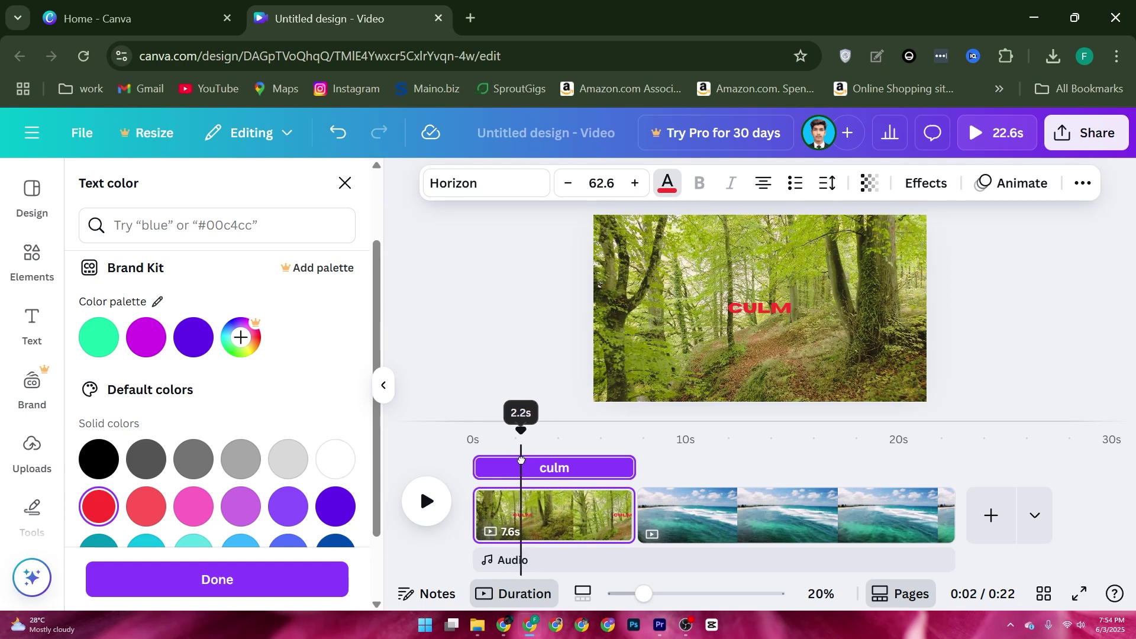
pyautogui.click(571, 468)
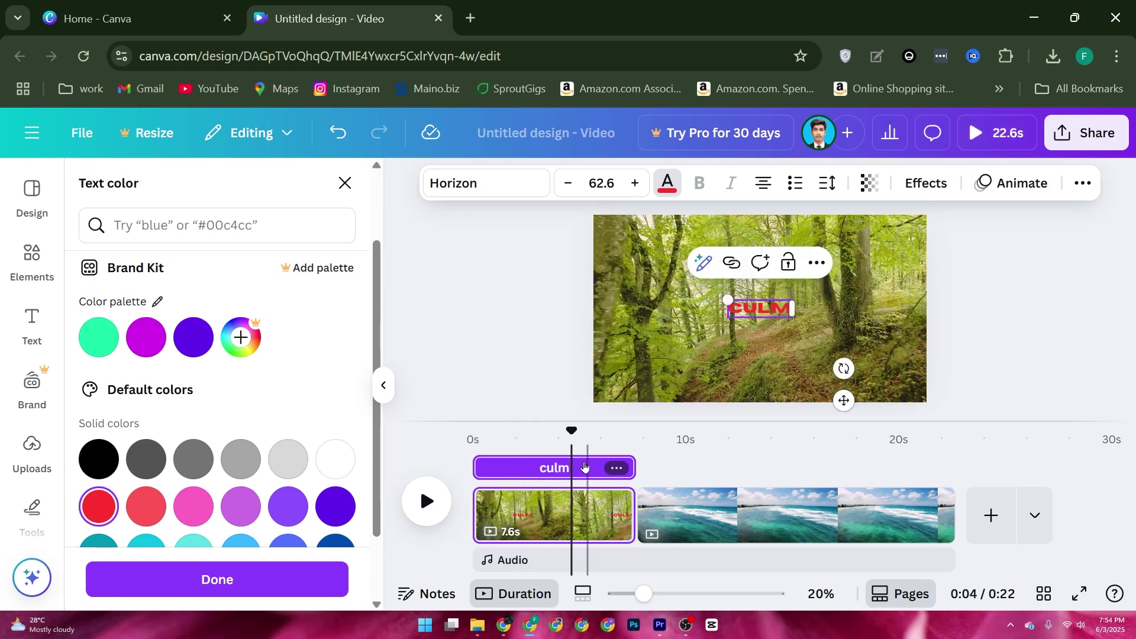
pyautogui.click(502, 453)
pyautogui.press('space')
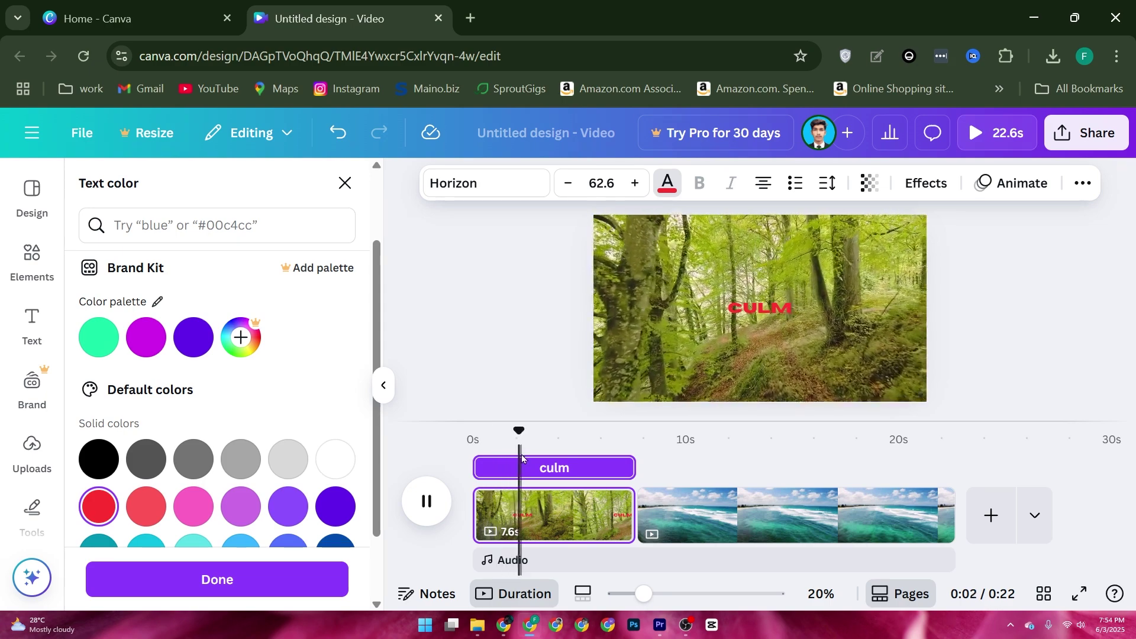
pyautogui.click(533, 468)
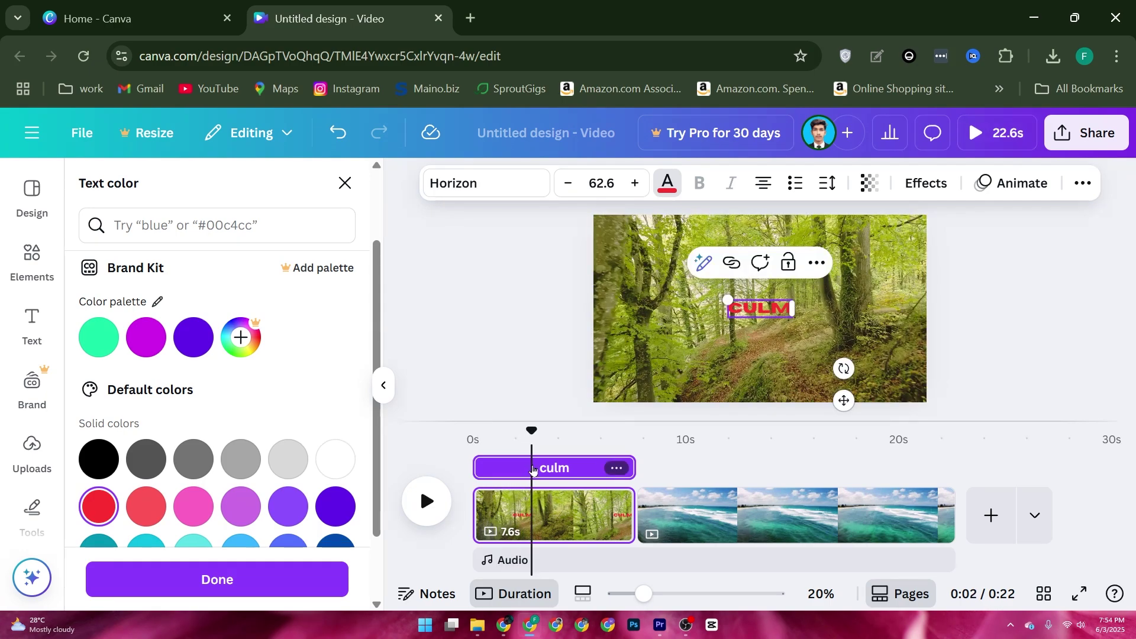
pyautogui.moveTo(632, 463); pyautogui.dragTo(533, 466)
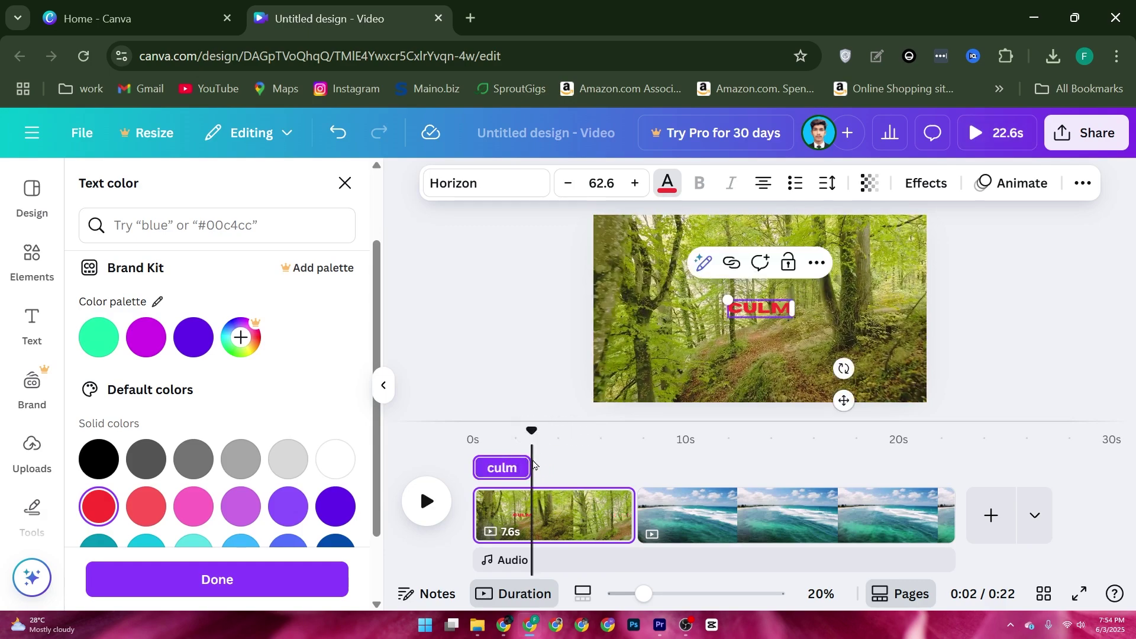
# Step: Duplicate the culm text and time the copy to start right after the first and end at about 6 seconds
pyautogui.hotkey('ctrl', 'd')
pyautogui.moveTo(542, 464)
pyautogui.mouseDown()
pyautogui.moveTo(510, 464)
pyautogui.moveTo(524, 464)
pyautogui.mouseUp()
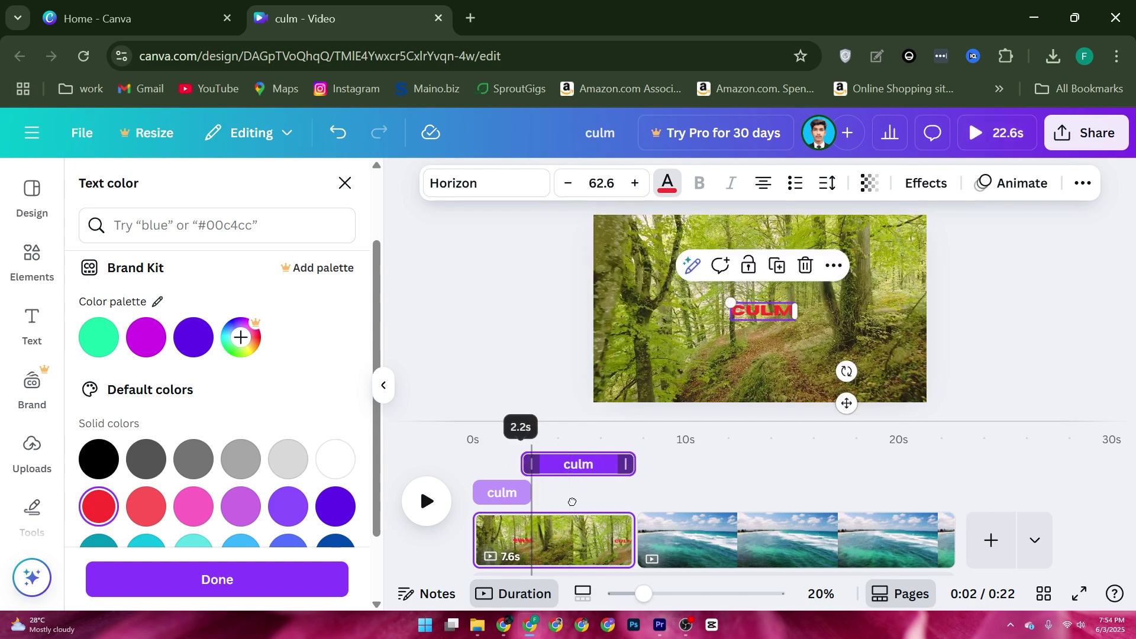
pyautogui.moveTo(525, 459); pyautogui.dragTo(535, 461)
pyautogui.moveTo(629, 467); pyautogui.dragTo(604, 467)
# Step: Change the wording of the duplicated text to "peace"
pyautogui.doubleClick(750, 315)
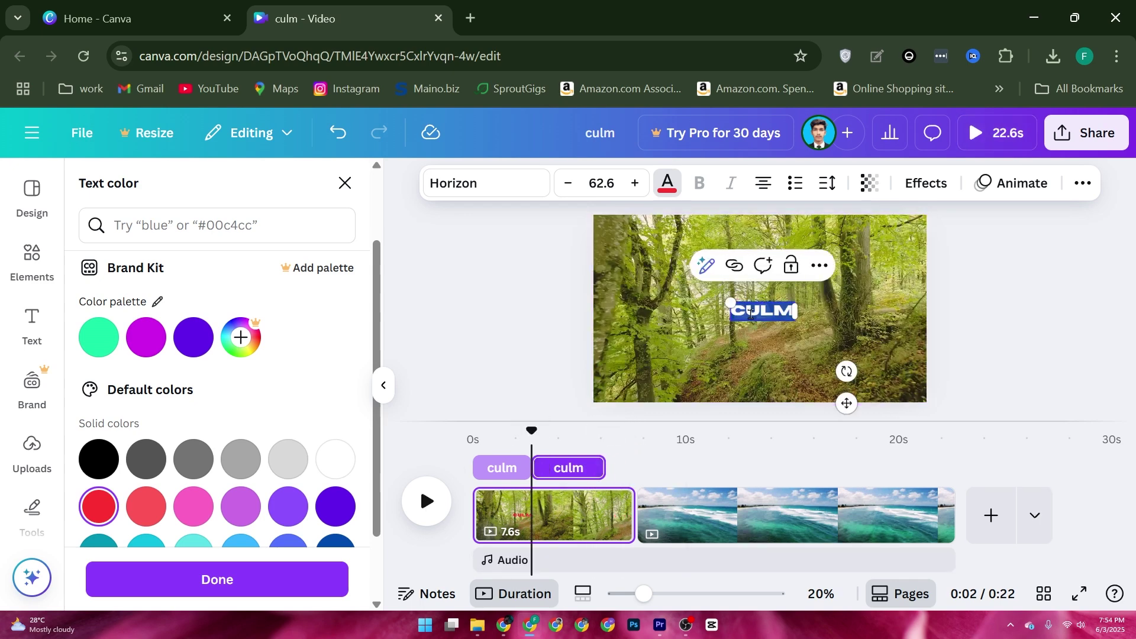
pyautogui.write('peave')
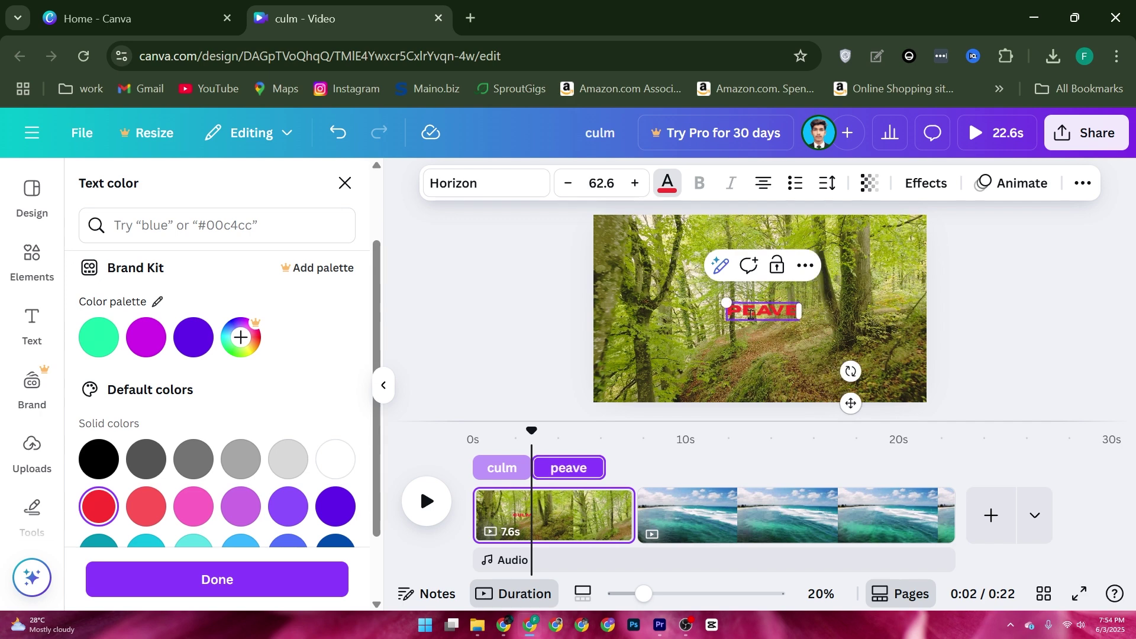
pyautogui.press('BackSpace')
pyautogui.press('BackSpace')
pyautogui.press('BackSpace')
pyautogui.write('ce')
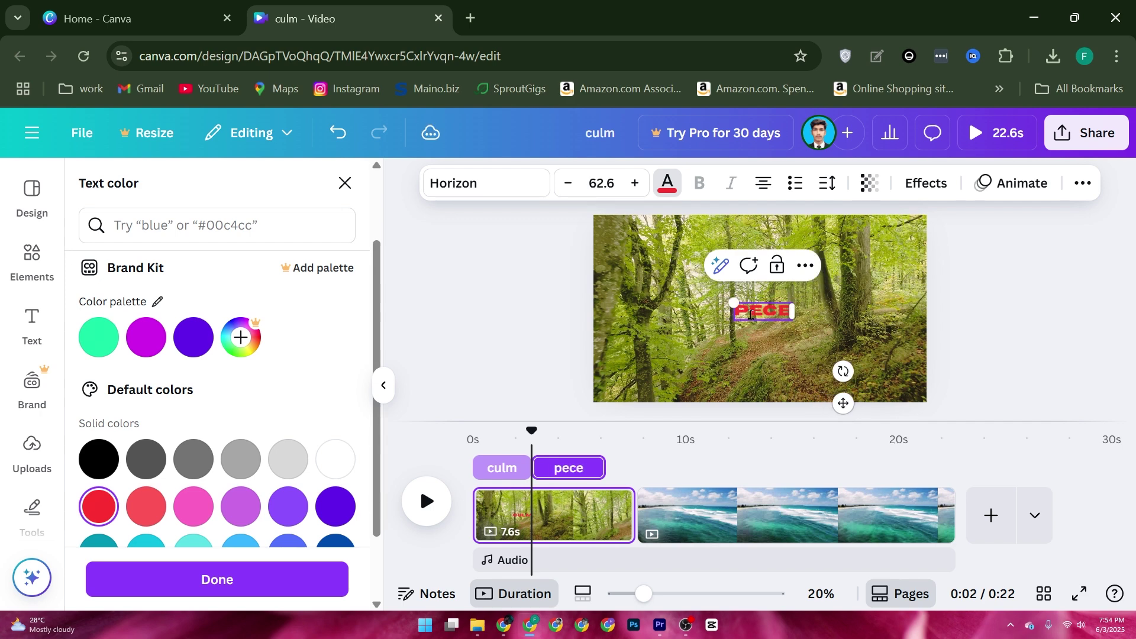
pyautogui.press('BackSpace')
pyautogui.press('BackSpace')
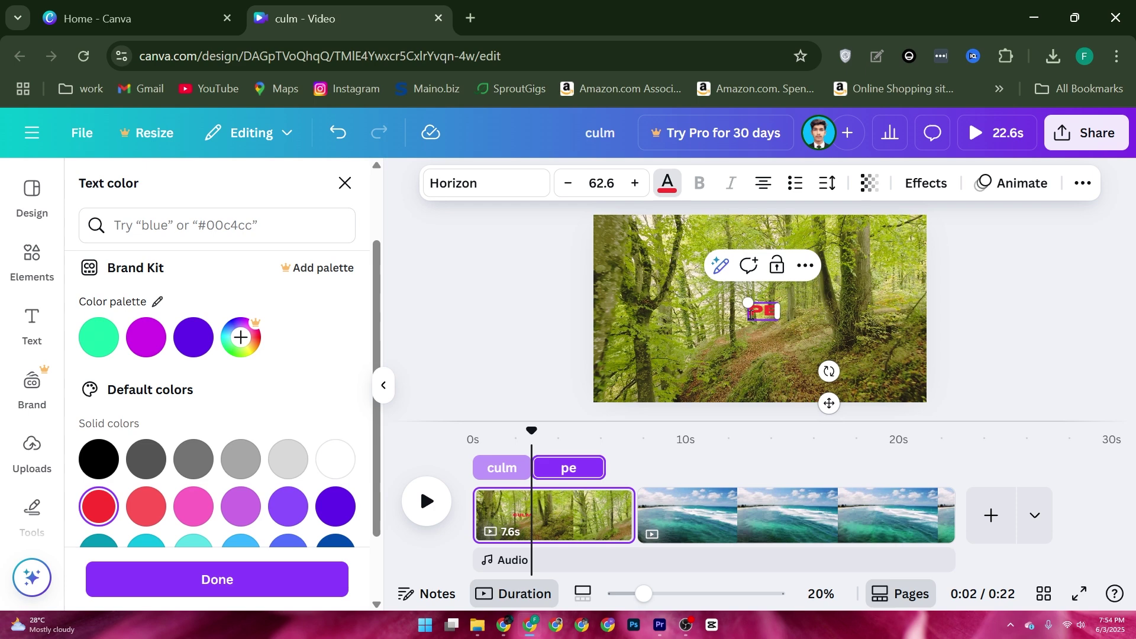
pyautogui.press('BackSpace')
pyautogui.write('eace')
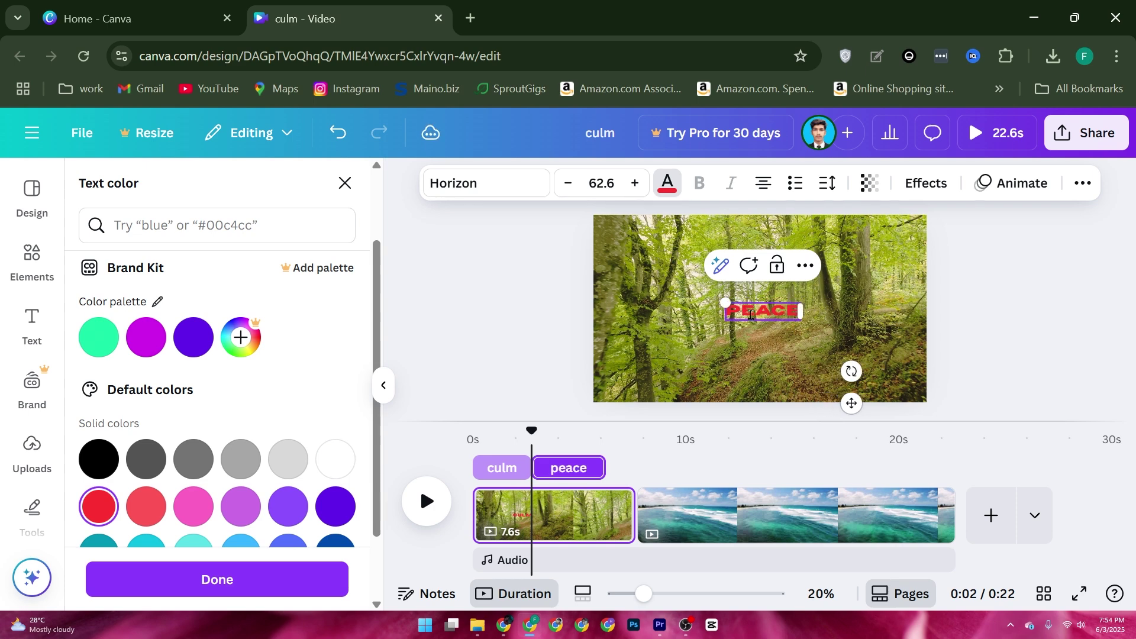
# Step: Play the video from the start to check the change from the culm text to the peace text
pyautogui.moveTo(532, 435); pyautogui.dragTo(469, 431)
pyautogui.press('space')
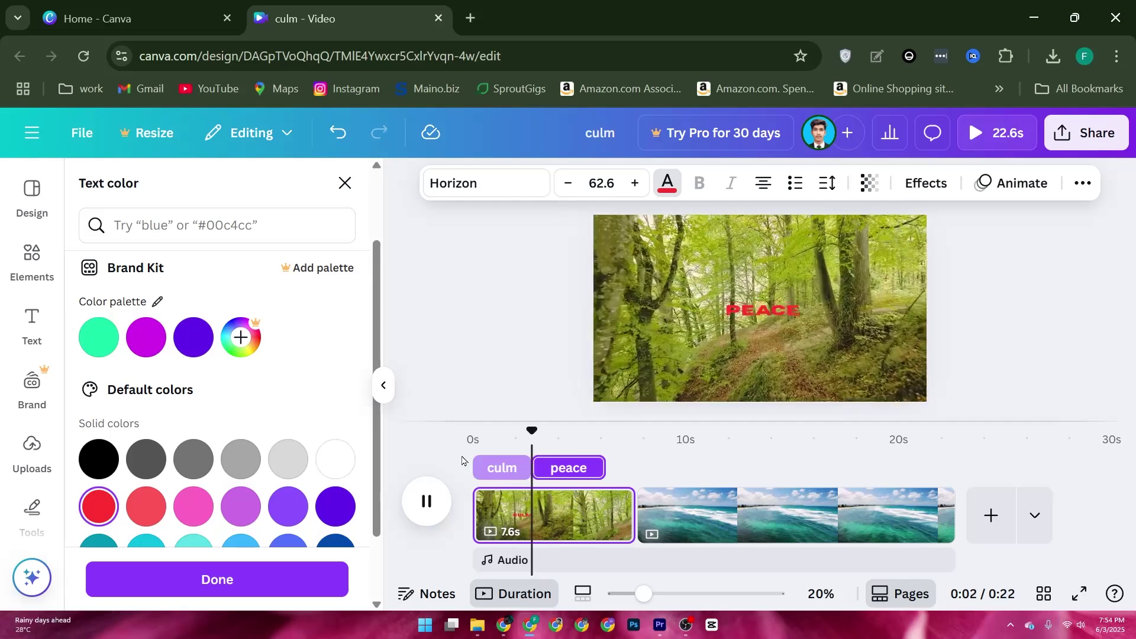
pyautogui.press('space')
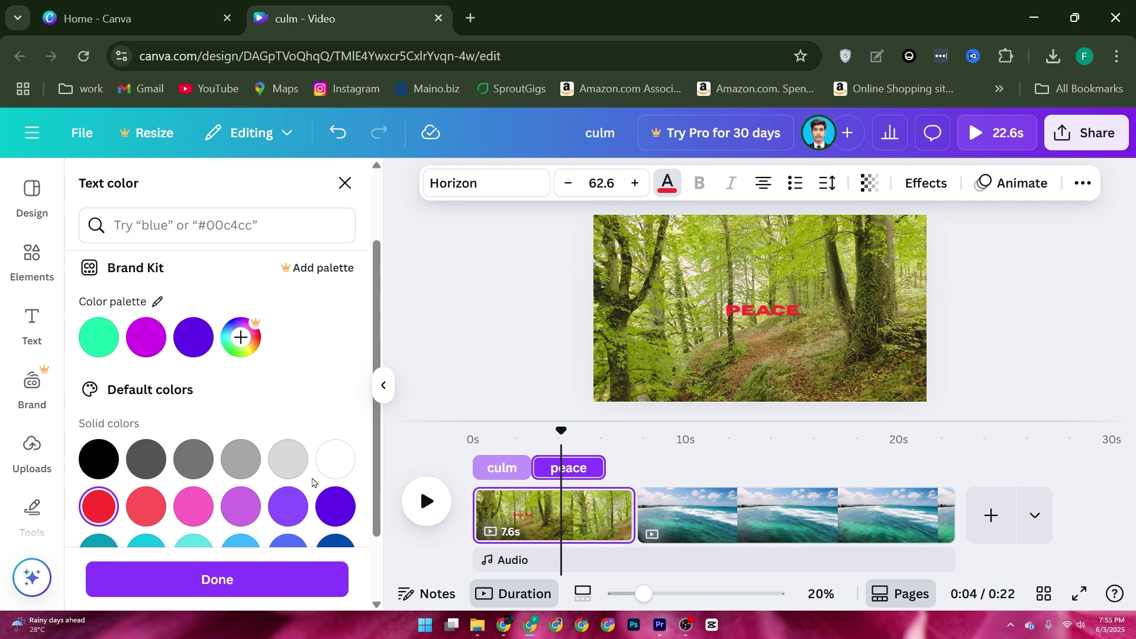
# Step: Search the audio library in the elements collection for "piano tune"
pyautogui.scroll(-5, 43, 290)
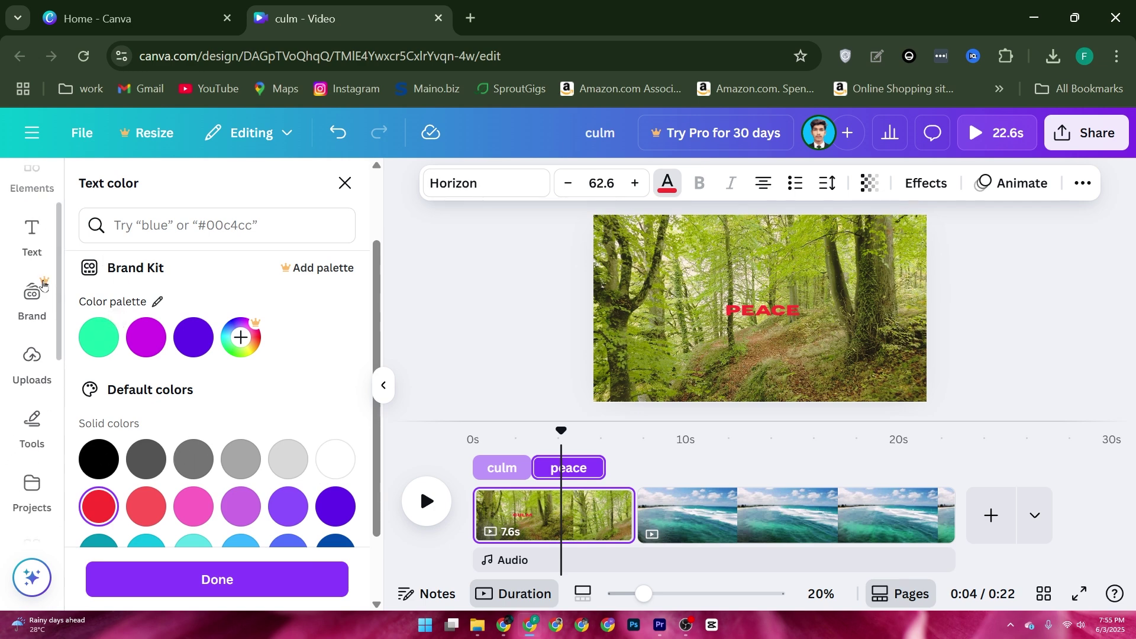
pyautogui.scroll(5, 56, 329)
pyautogui.click(35, 263)
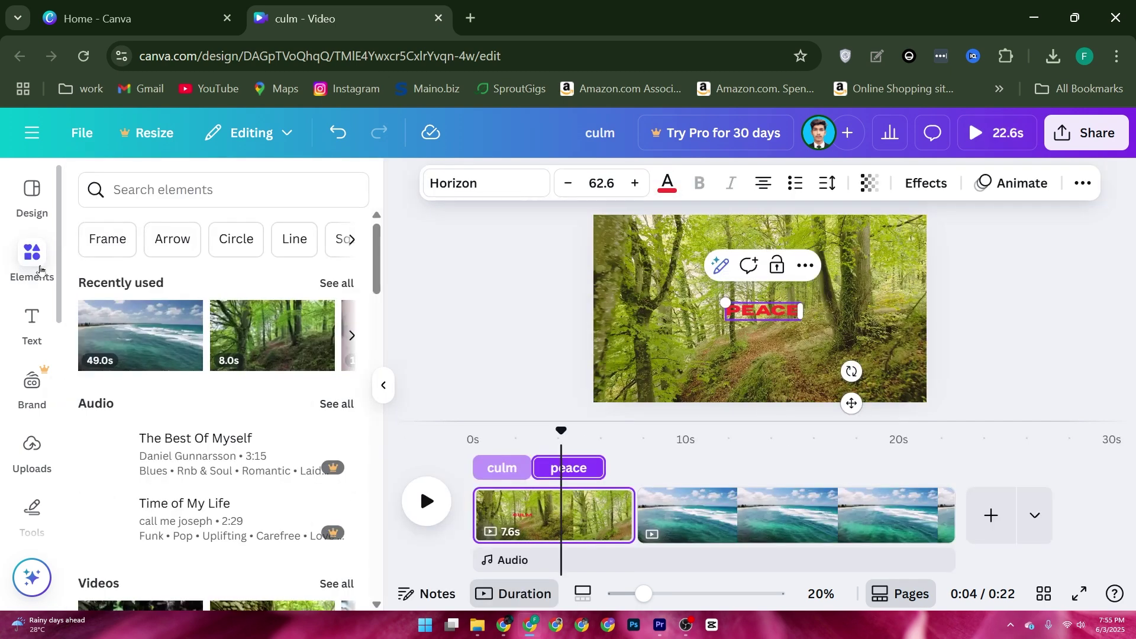
pyautogui.scroll(-2, 219, 305)
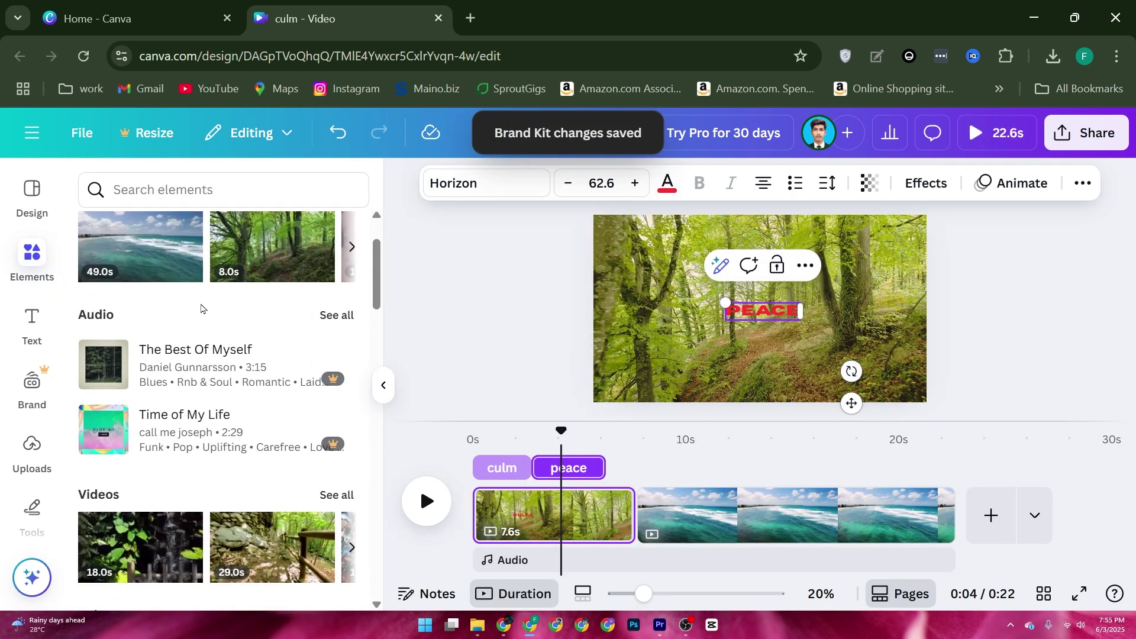
pyautogui.click(341, 316)
pyautogui.scroll(-4, 287, 330)
pyautogui.scroll(-4, 229, 343)
pyautogui.click(194, 228)
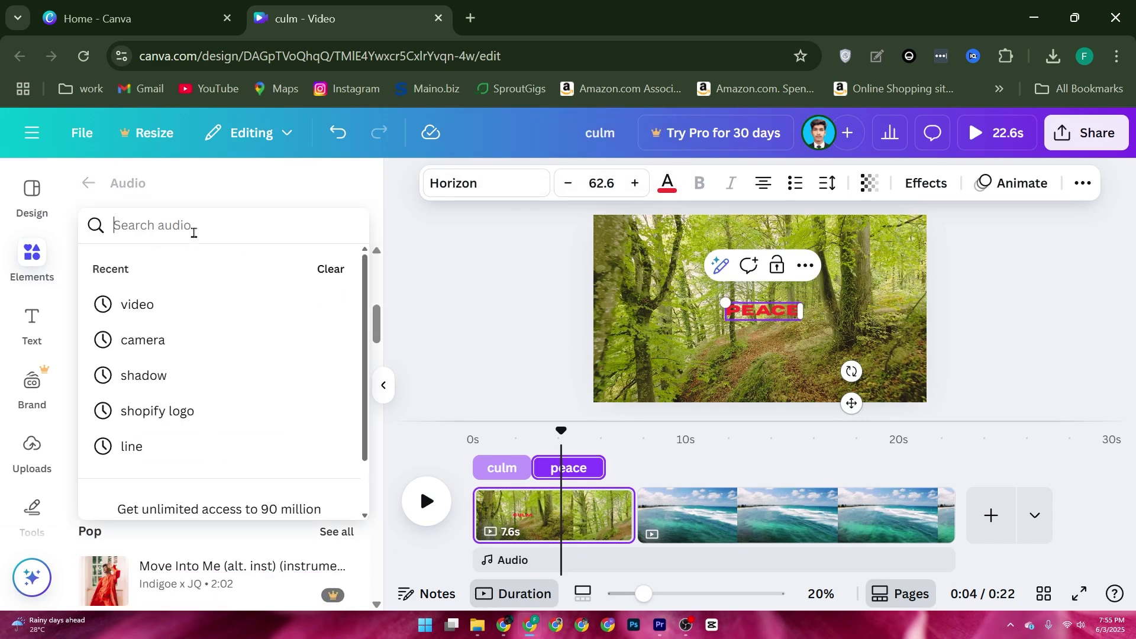
pyautogui.write('piano tue')
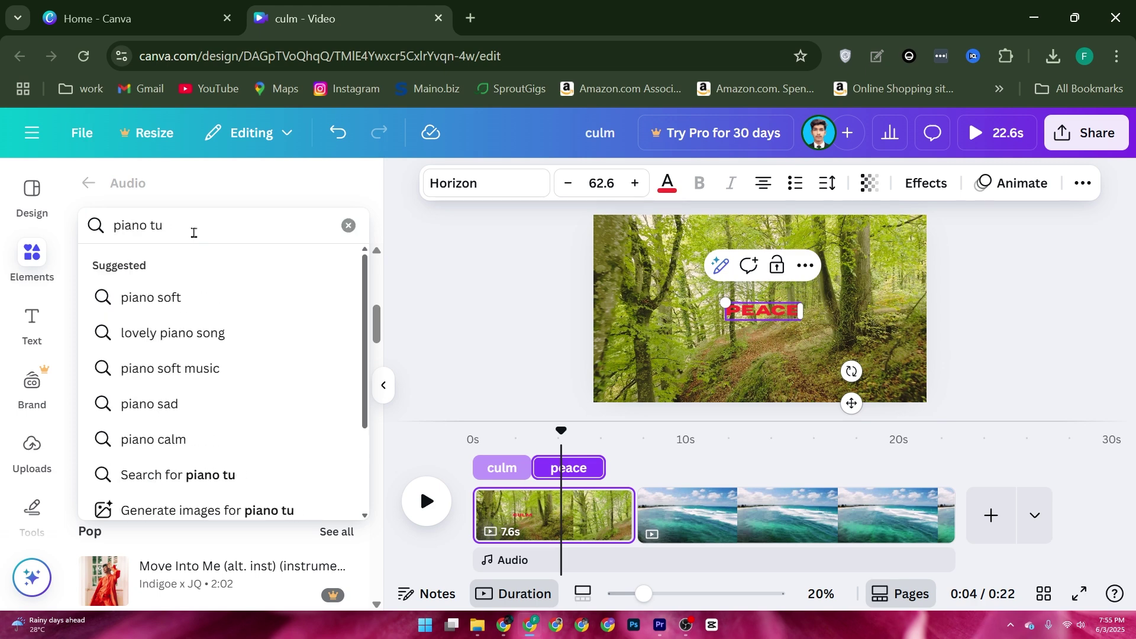
pyautogui.press('Return')
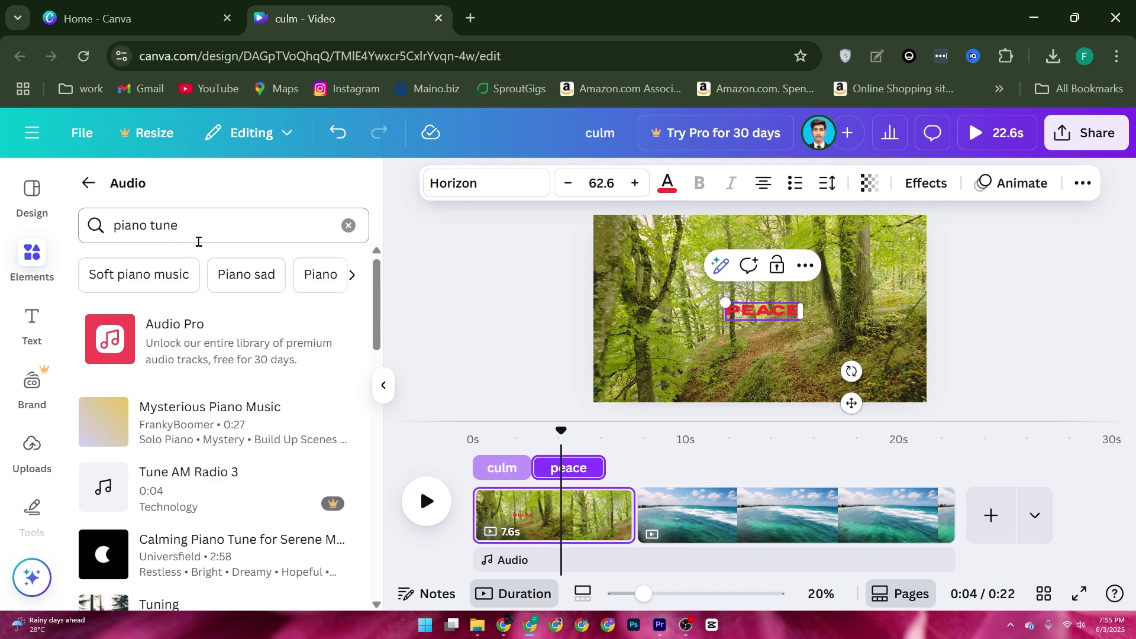
# Step: Listen to short previews of the Mysterious Piano Music and Calming Piano Tune tracks
pyautogui.moveTo(120, 439)
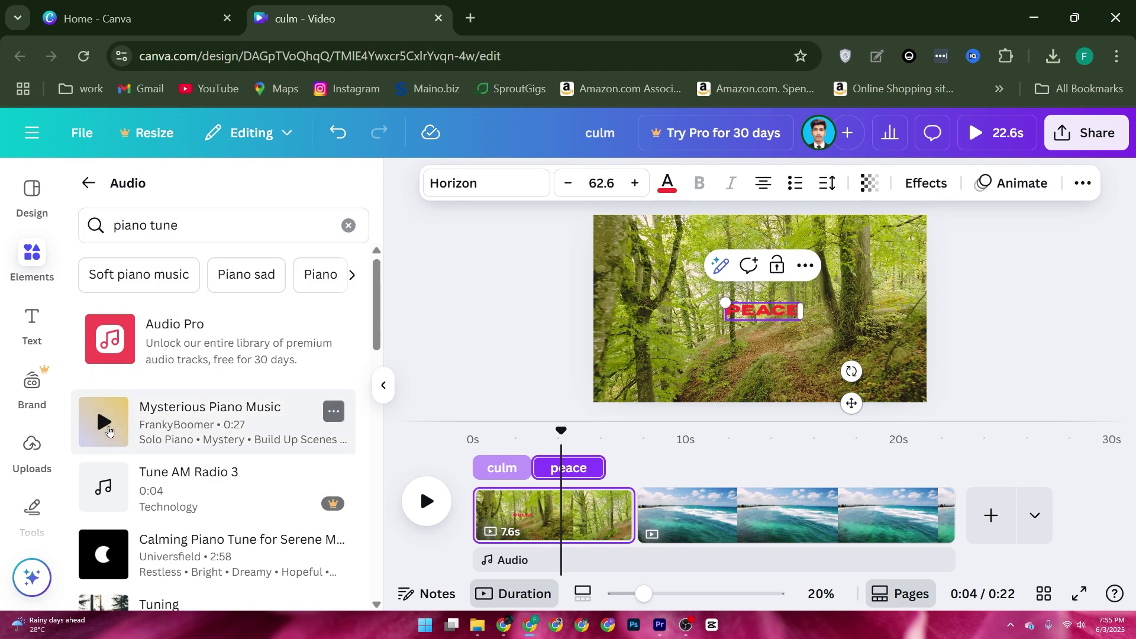
pyautogui.click(105, 423)
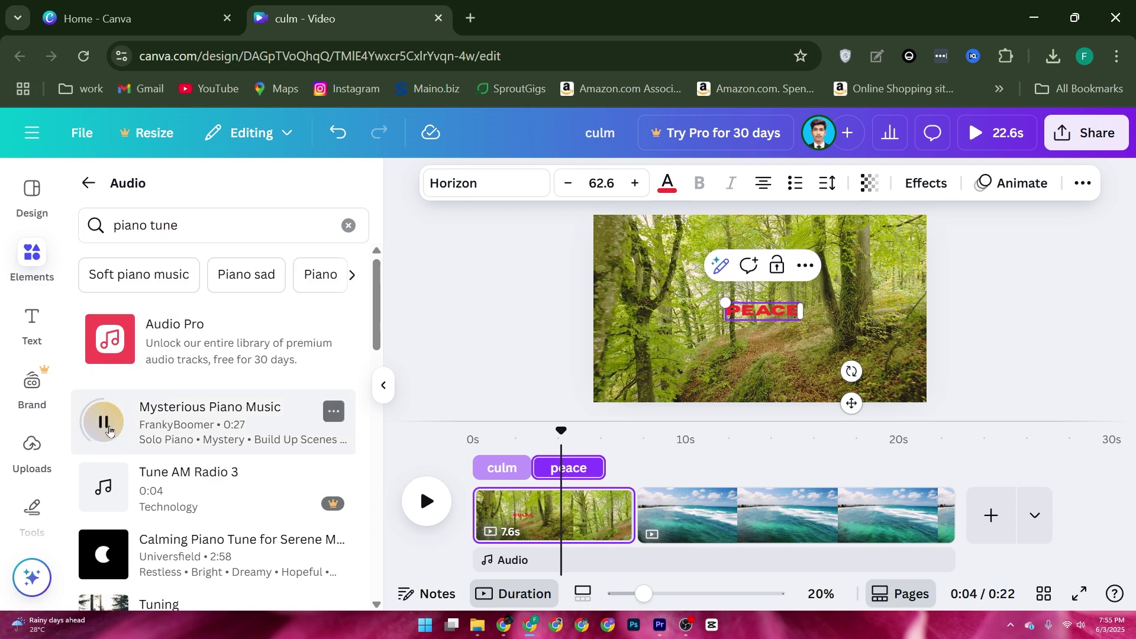
pyautogui.click(109, 430)
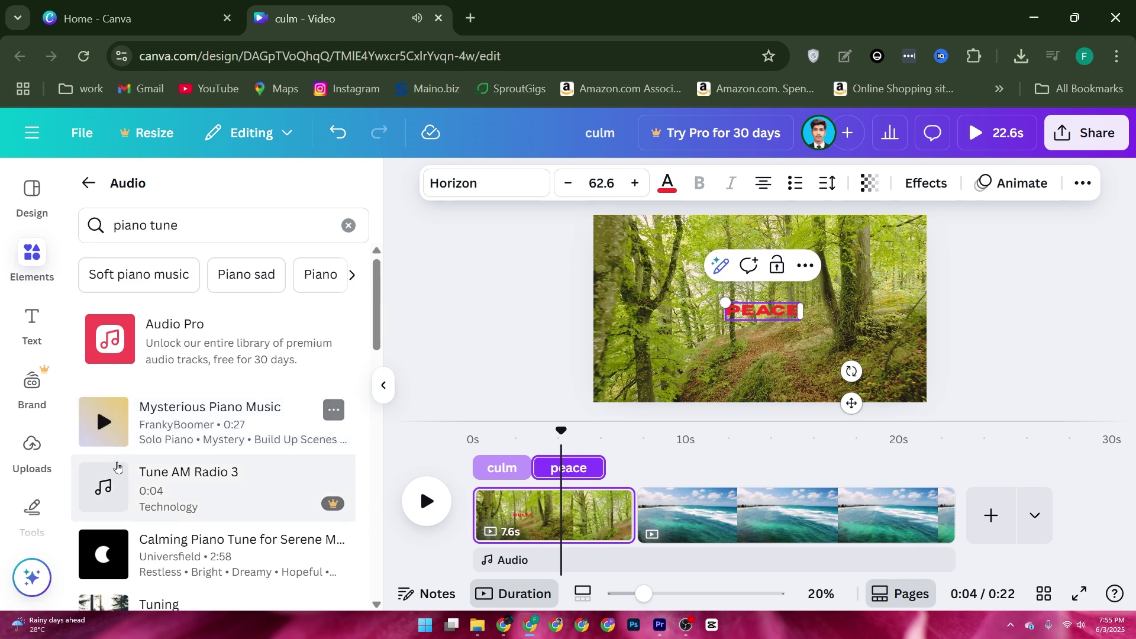
pyautogui.scroll(-2, 117, 447)
pyautogui.click(104, 468)
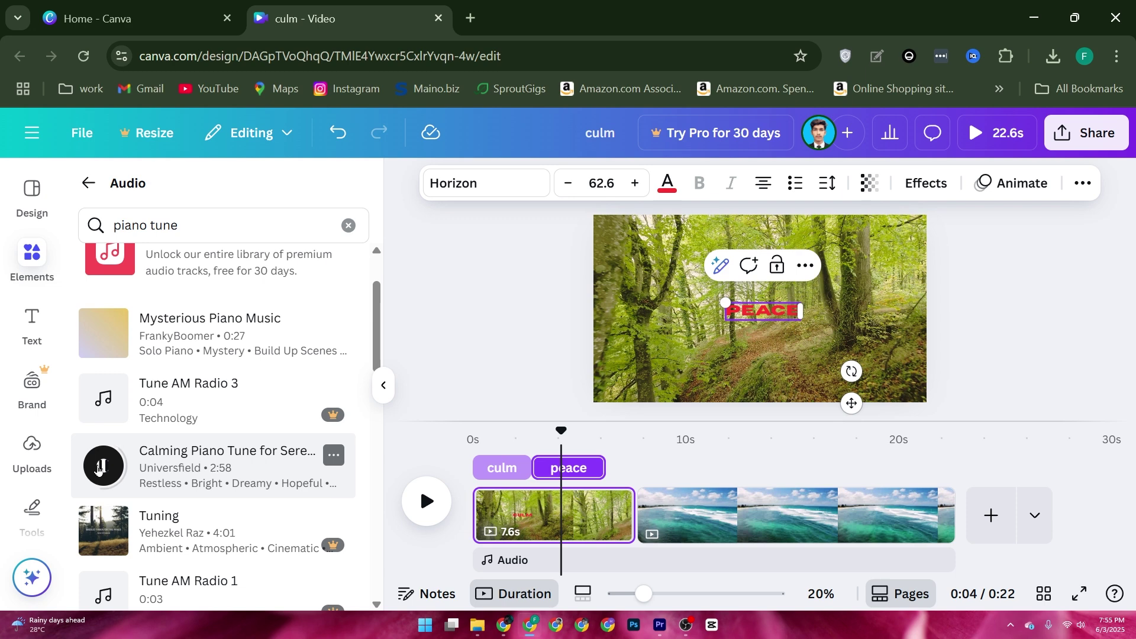
pyautogui.click(100, 469)
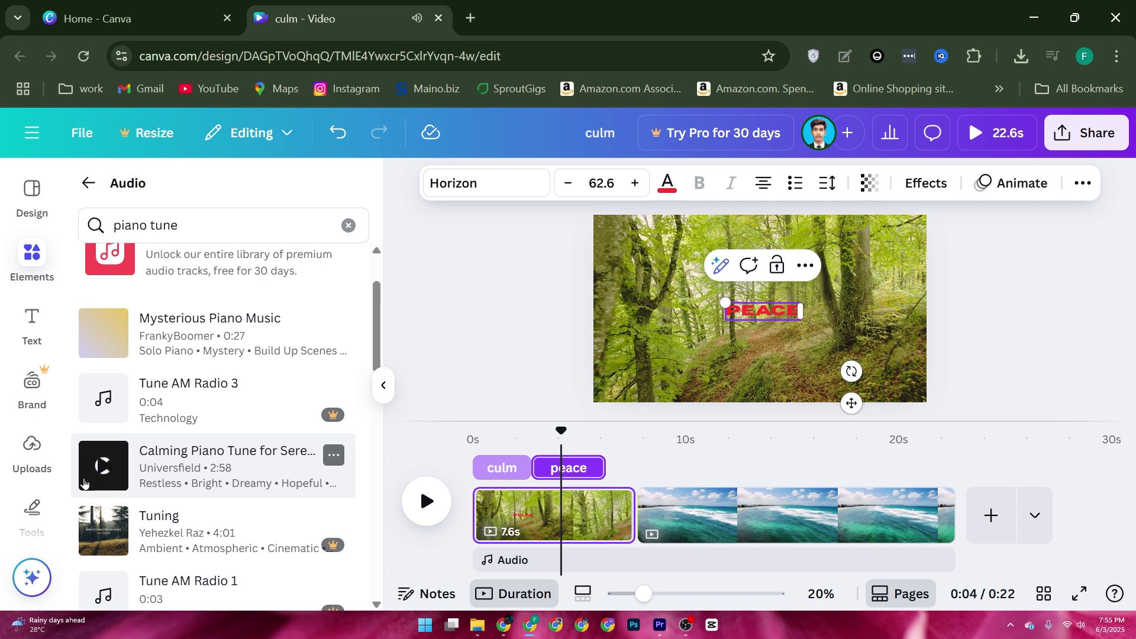
# Step: Add the Calming Piano Tune track under the video from the start, set its volume to 43 and play it back
pyautogui.moveTo(170, 467); pyautogui.dragTo(608, 563)
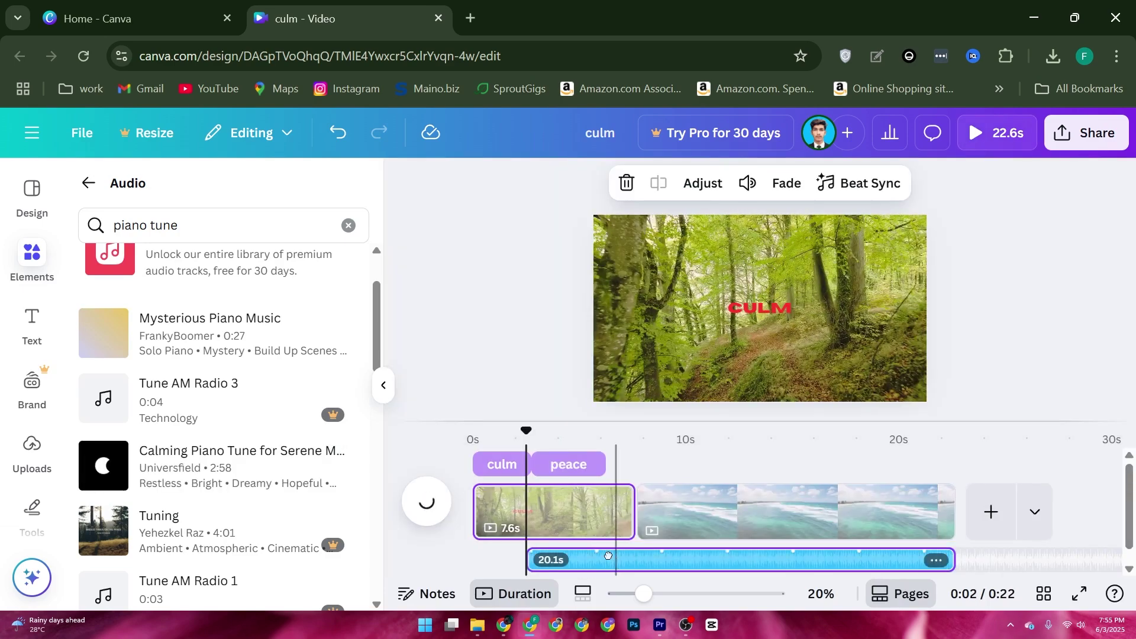
pyautogui.click(749, 184)
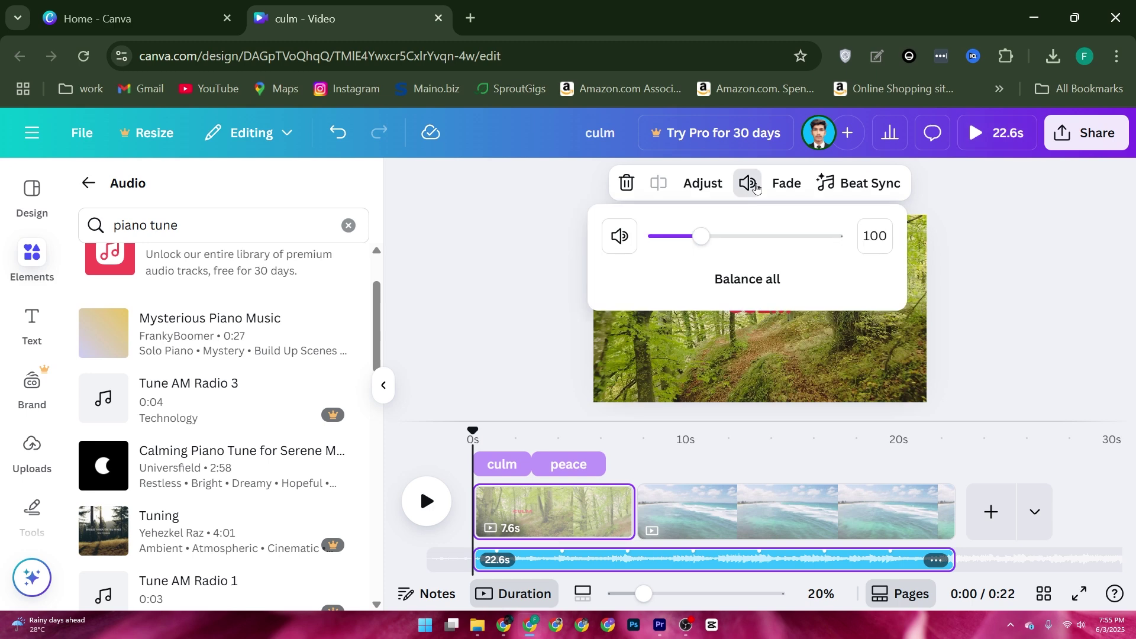
pyautogui.moveTo(703, 244); pyautogui.dragTo(678, 252)
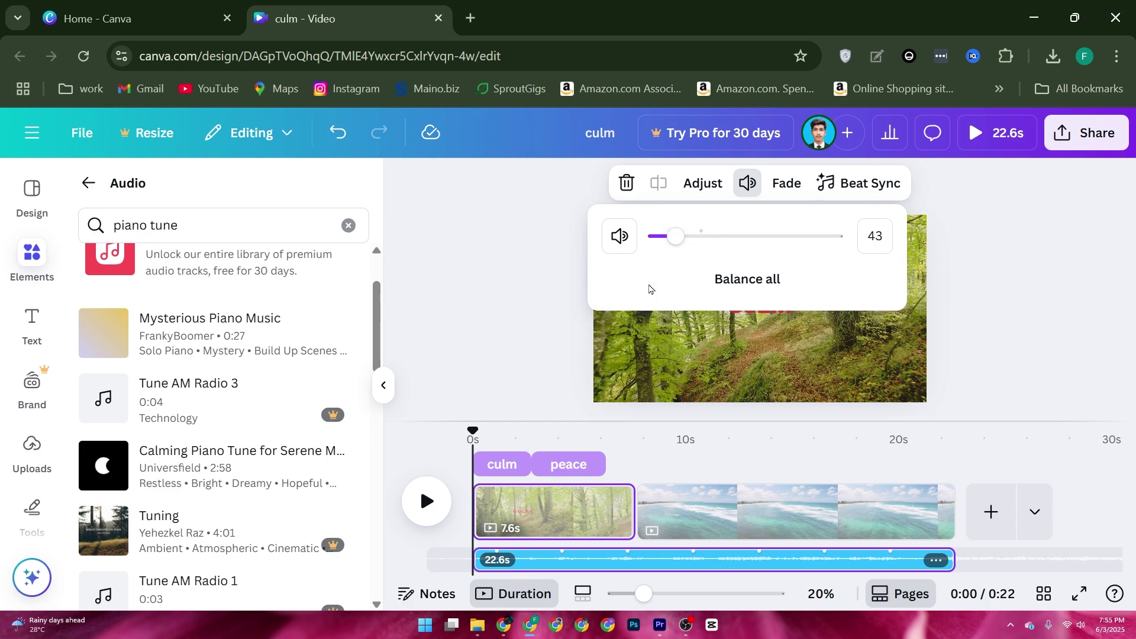
pyautogui.click(426, 502)
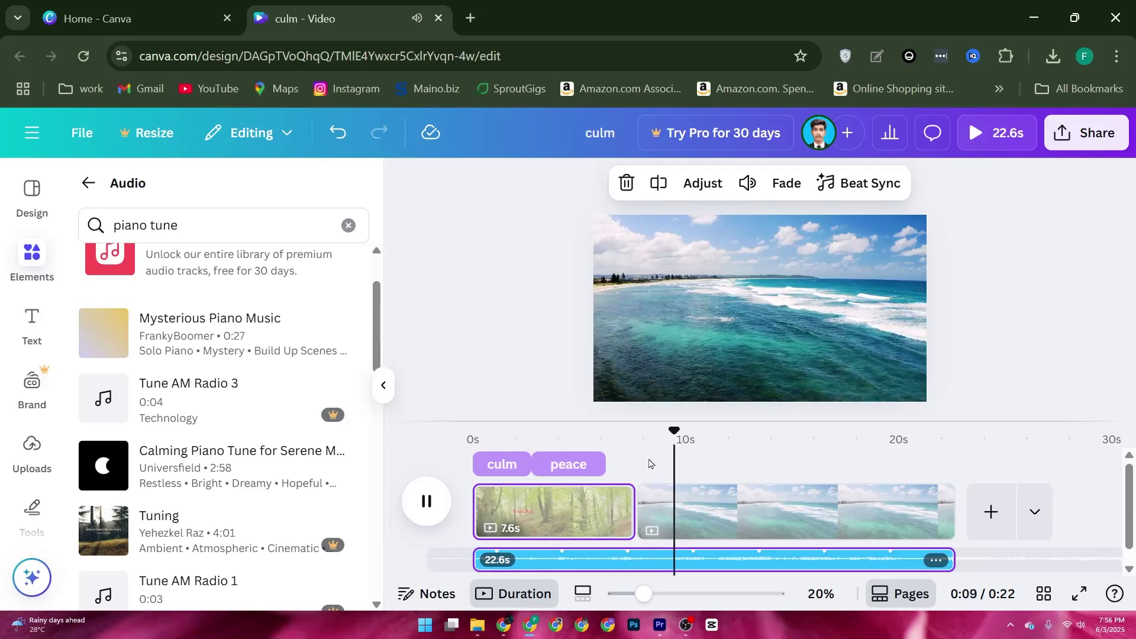
pyautogui.press('space')
# Step: Apply the Fun page animation to the forest clip
pyautogui.click(574, 521)
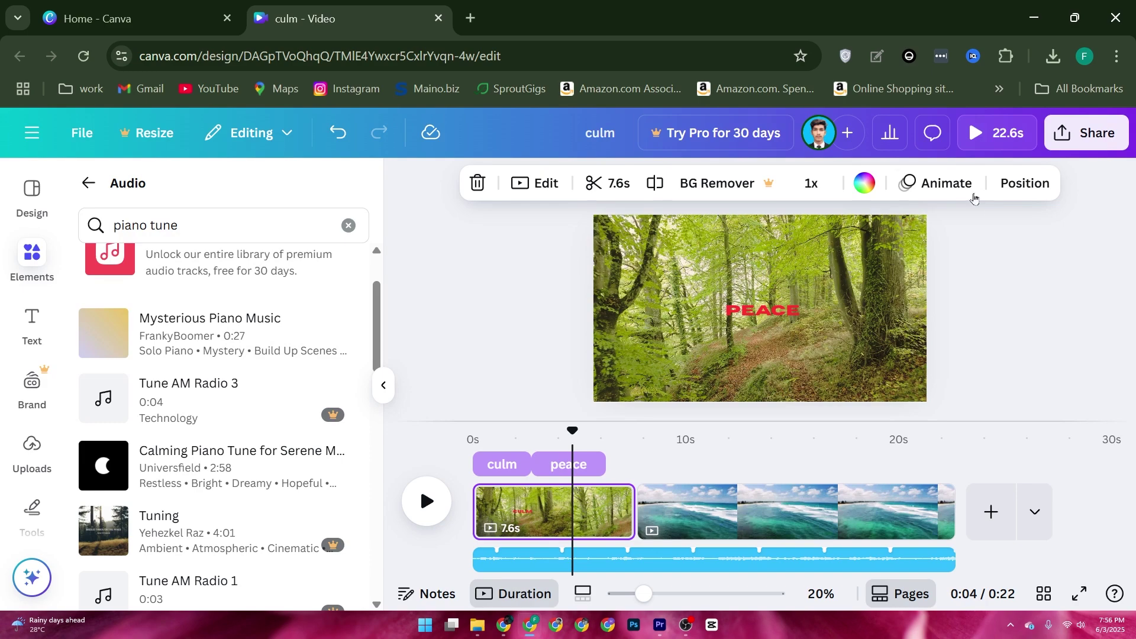
pyautogui.click(953, 183)
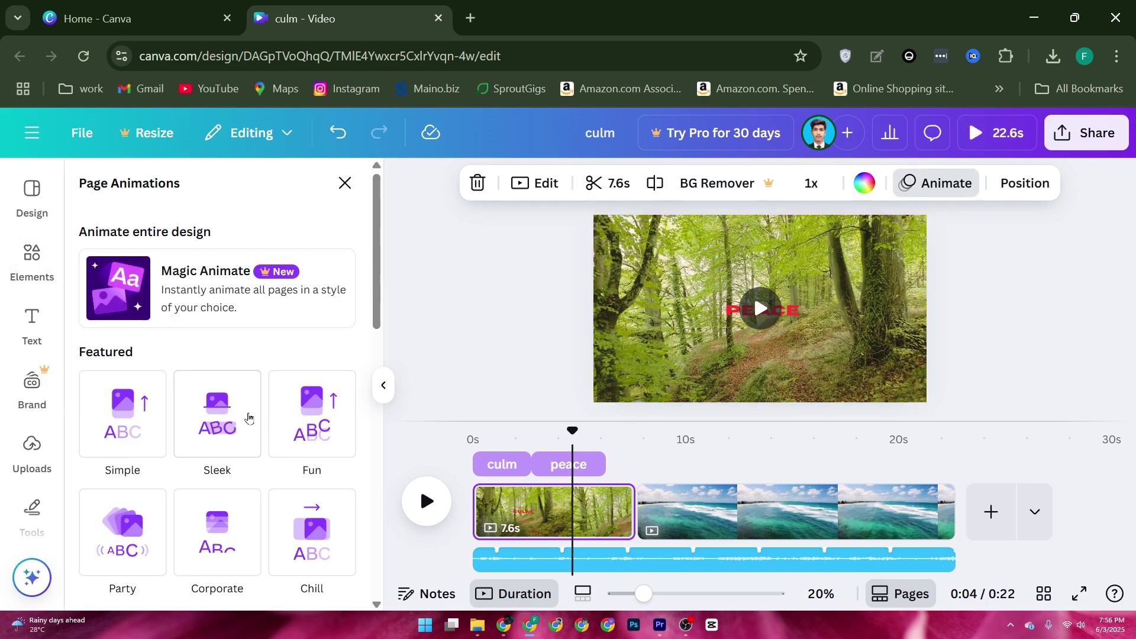
pyautogui.click(293, 438)
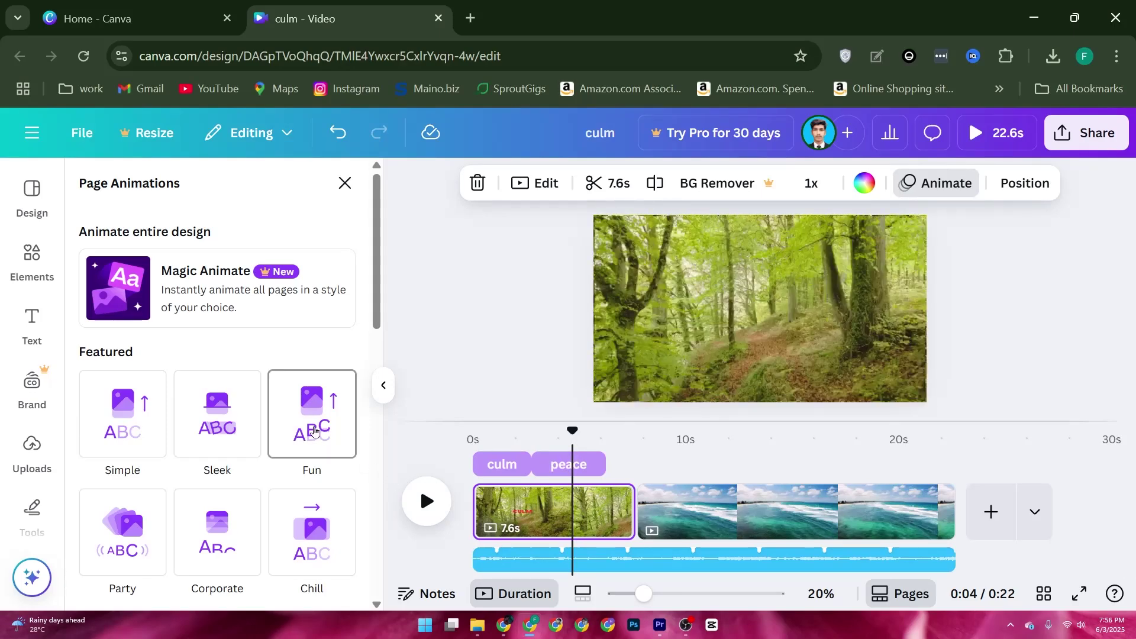
pyautogui.click(313, 431)
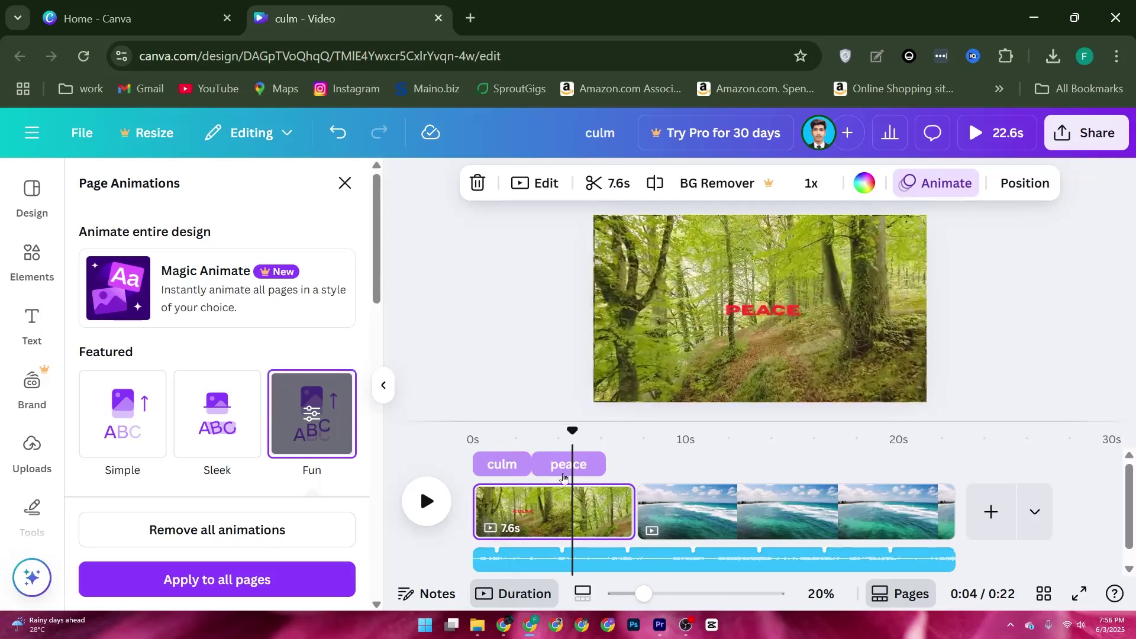
# Step: Add a Flow transition between the forest clip and the ocean clip
pyautogui.click(615, 500)
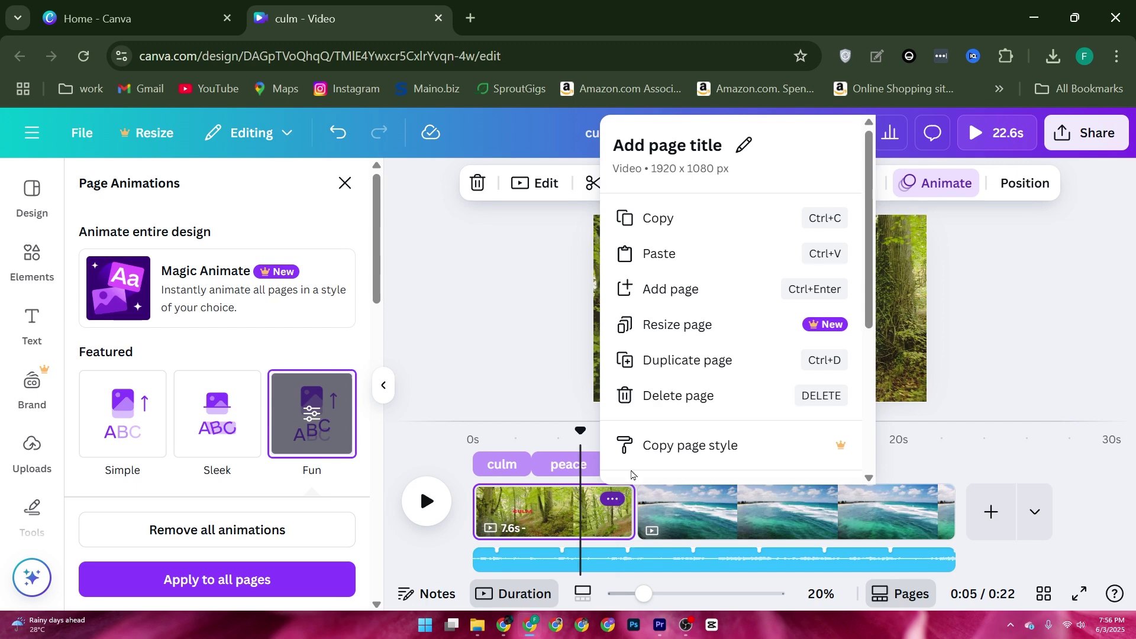
pyautogui.scroll(-5, 701, 361)
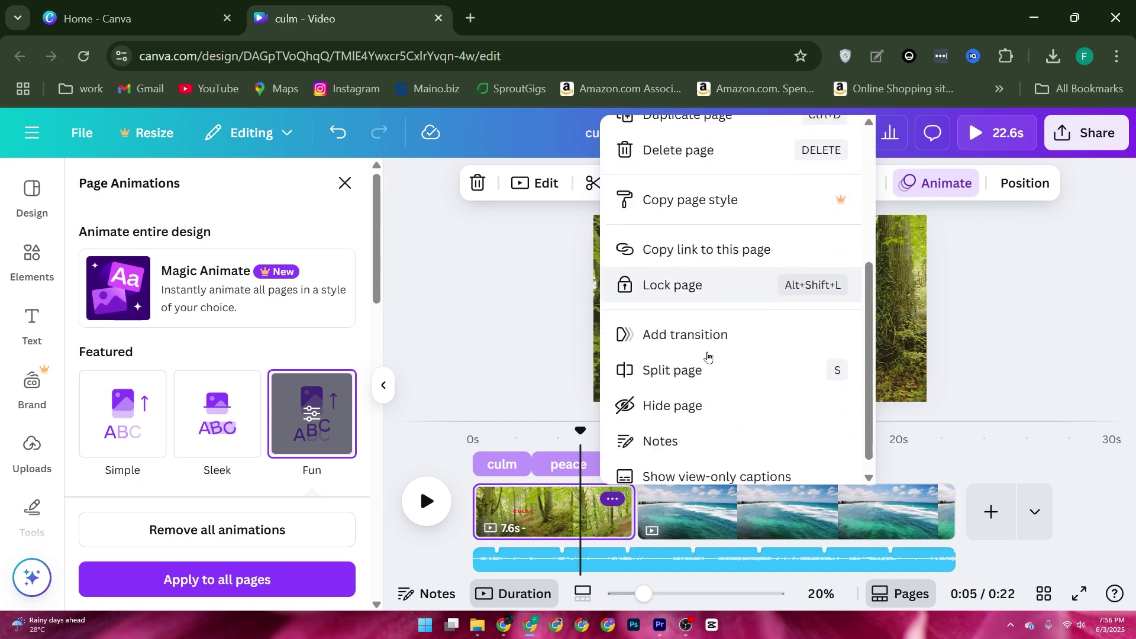
pyautogui.click(676, 330)
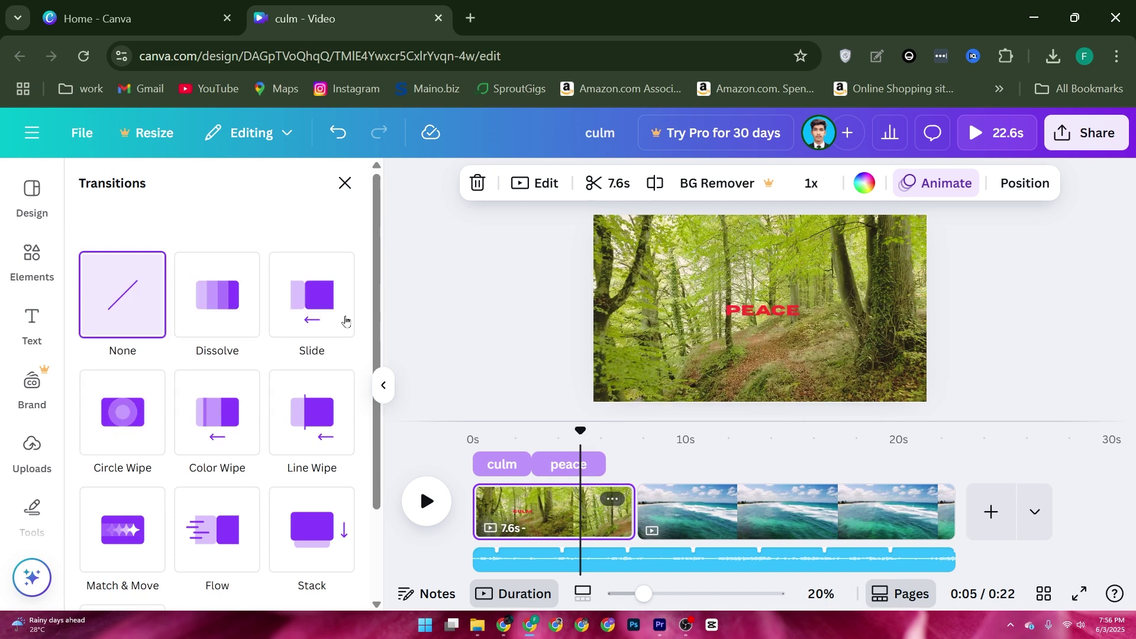
pyautogui.scroll(-3, 267, 320)
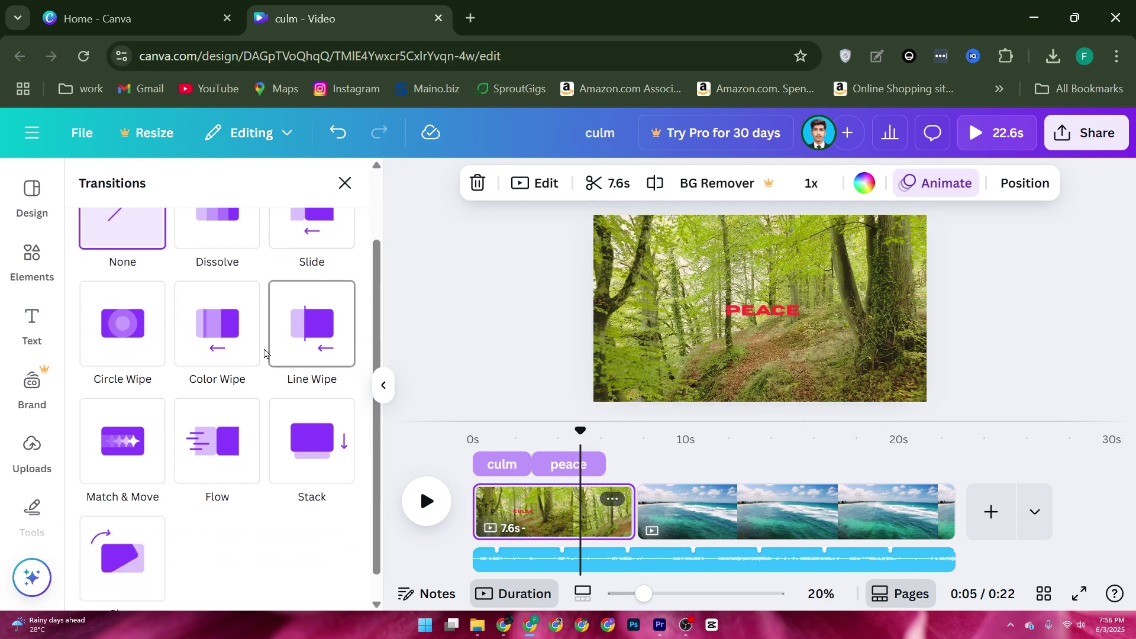
pyautogui.click(202, 436)
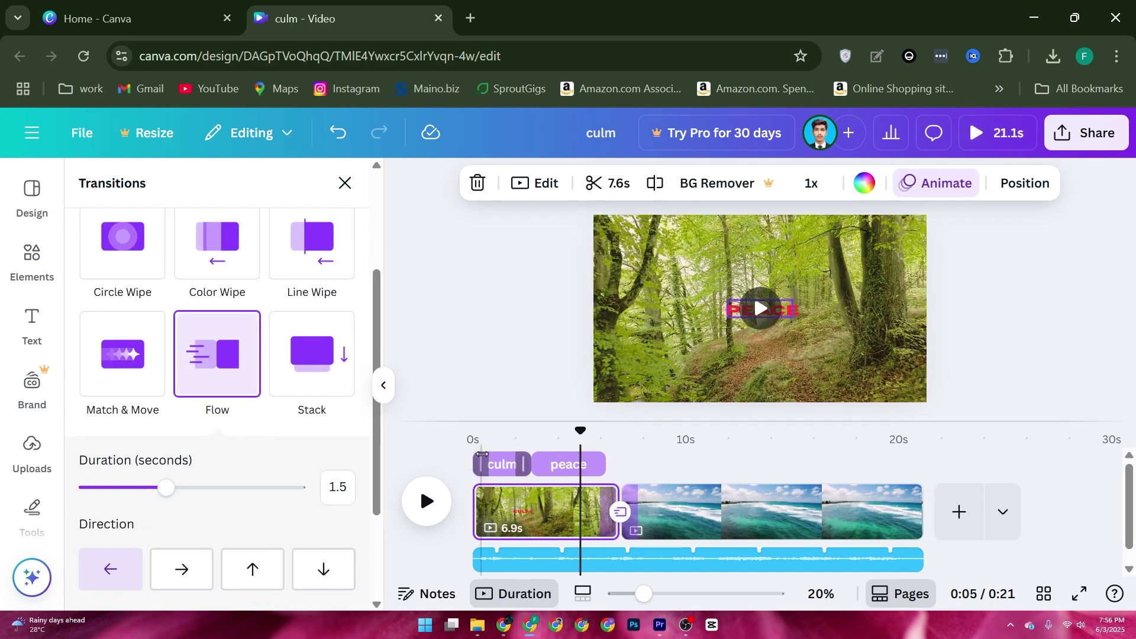
# Step: Play the video from the start to check the transition into the ocean clip
pyautogui.moveTo(581, 441); pyautogui.dragTo(382, 446)
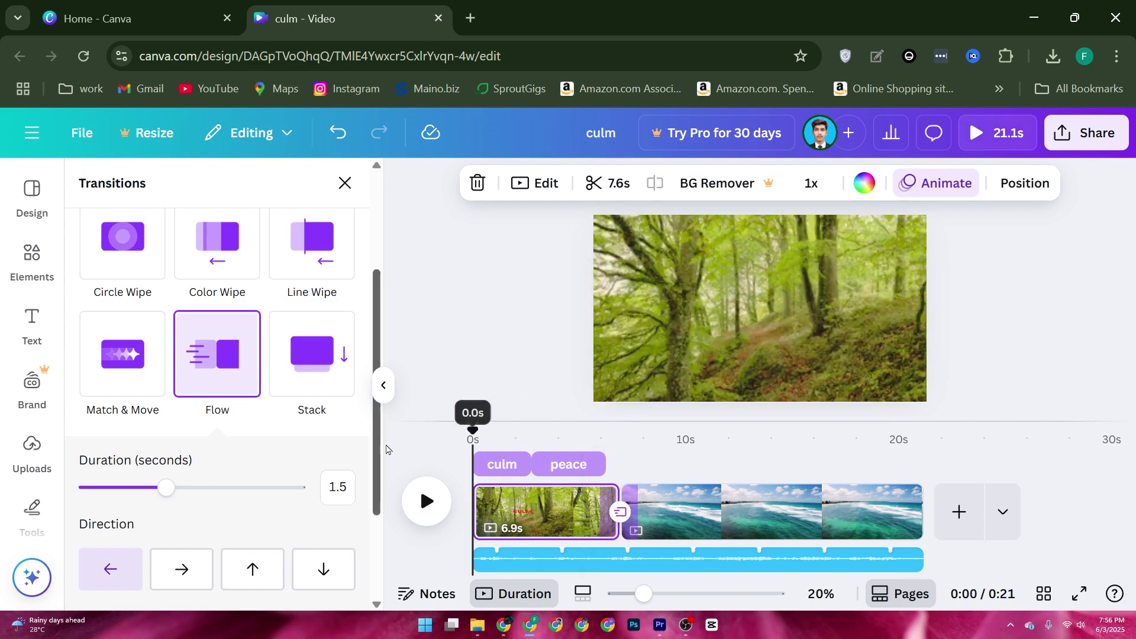
pyautogui.click(426, 501)
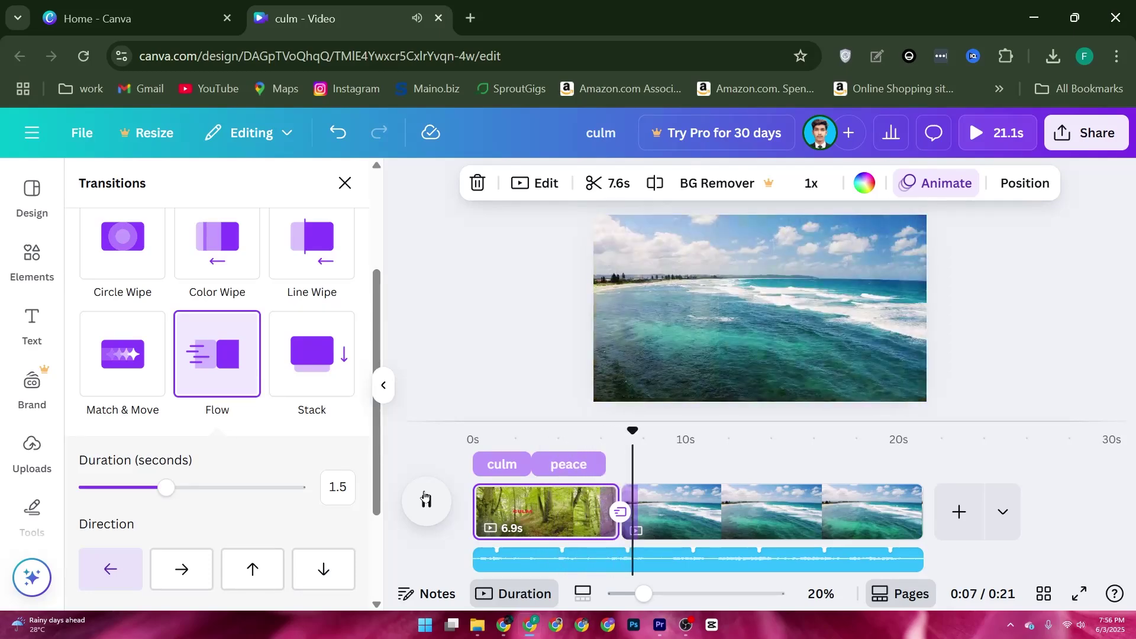
pyautogui.click(425, 500)
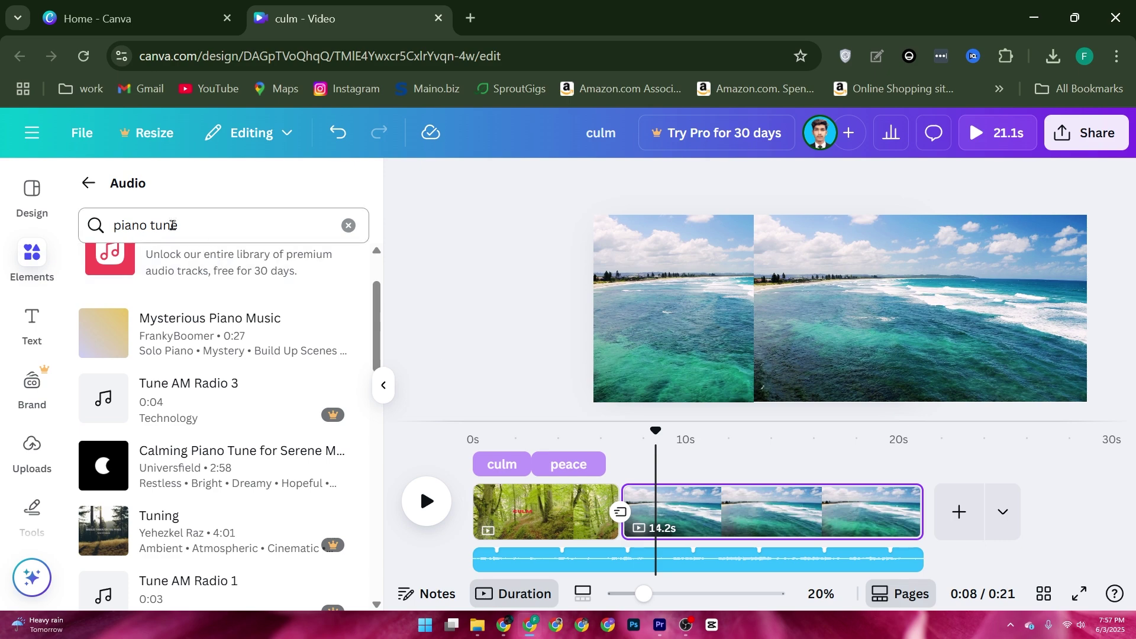
# Step: Search the elements library for "like and subscribe"
pyautogui.click(90, 188)
pyautogui.click(178, 195)
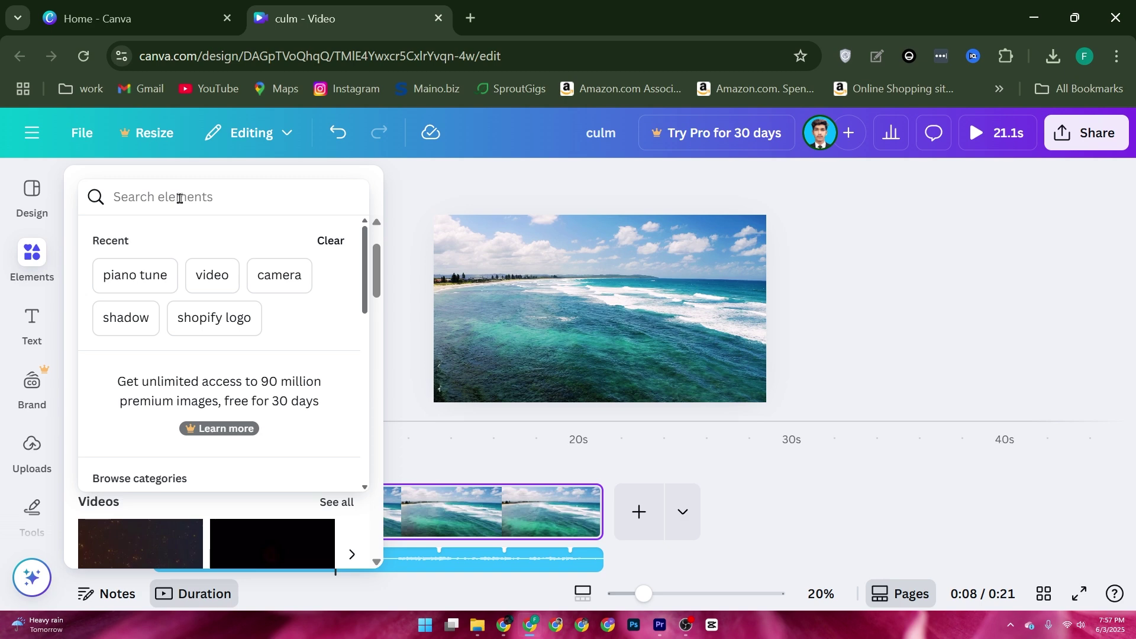
pyautogui.write('like and')
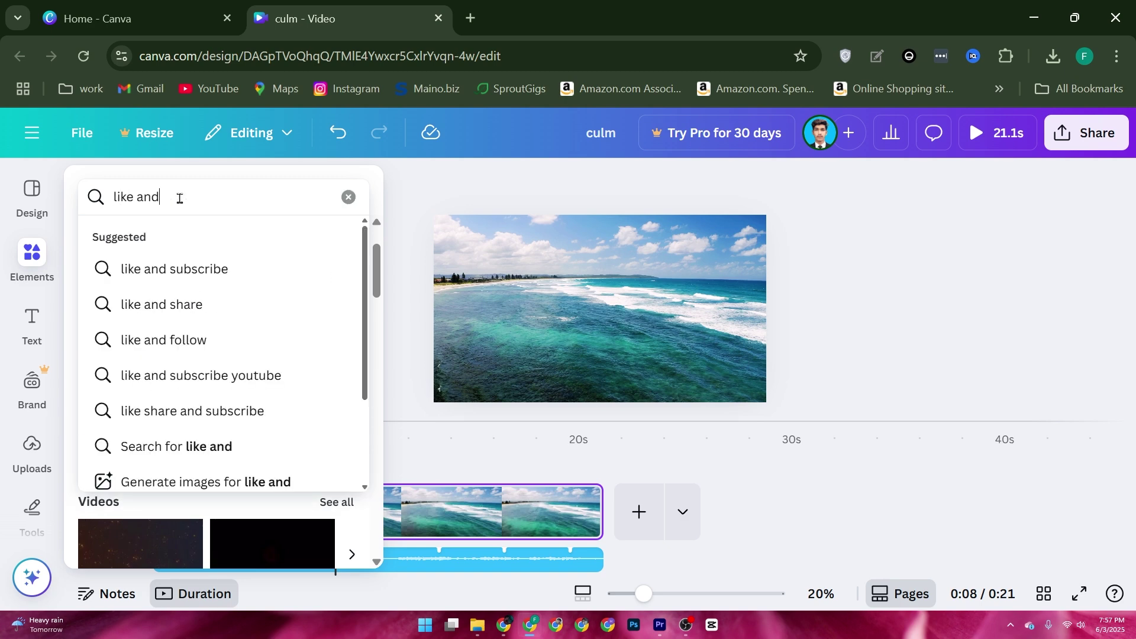
pyautogui.click(178, 265)
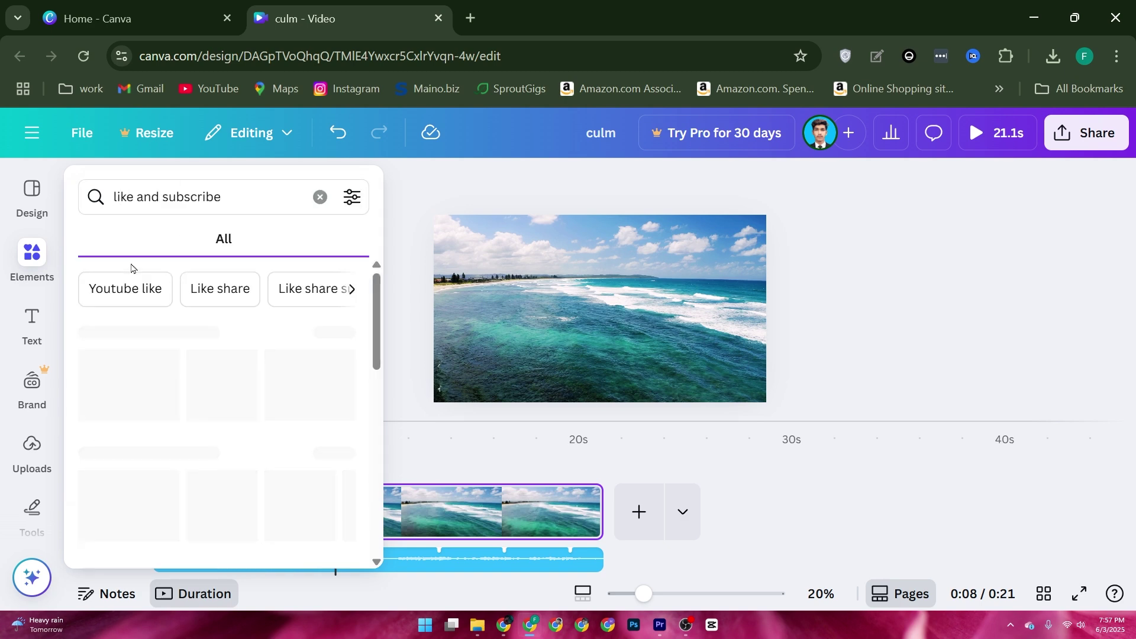
# Step: Add the red Subscribe button graphic with the hand pointer to the ocean clip
pyautogui.scroll(-2, 131, 269)
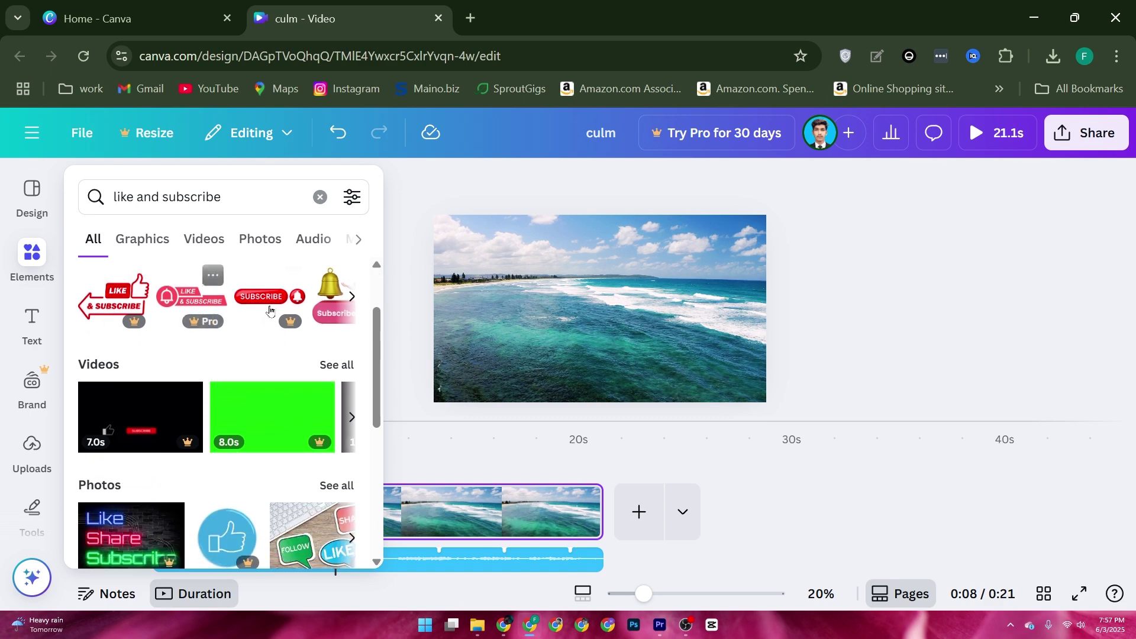
pyautogui.click(354, 297)
pyautogui.click(355, 300)
pyautogui.moveTo(269, 296); pyautogui.dragTo(548, 461)
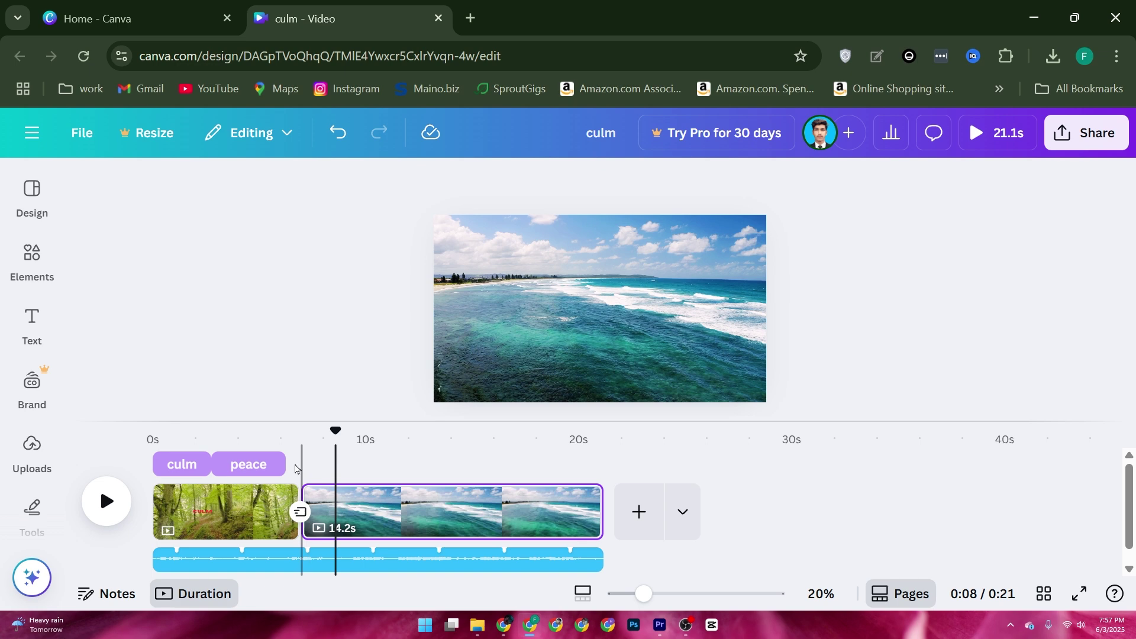
pyautogui.click(33, 261)
pyautogui.click(283, 293)
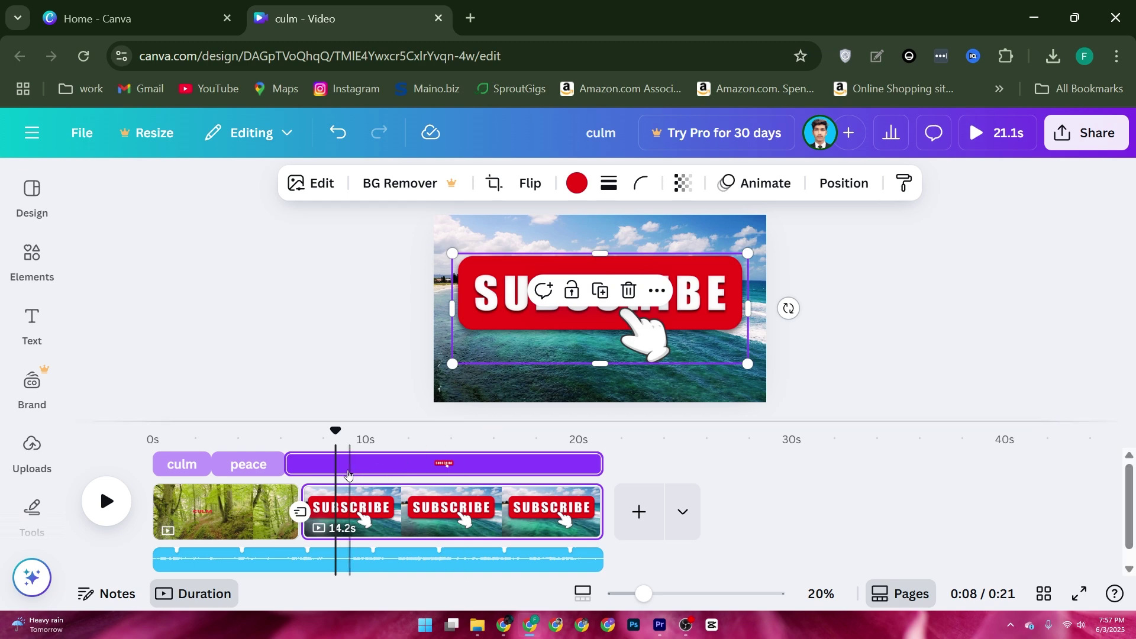
# Step: Trim the start of the Subscribe graphic to about 18.5 seconds and preview the video's ending
pyautogui.moveTo(294, 463)
pyautogui.moveTo(294, 463); pyautogui.dragTo(559, 486)
pyautogui.click(546, 431)
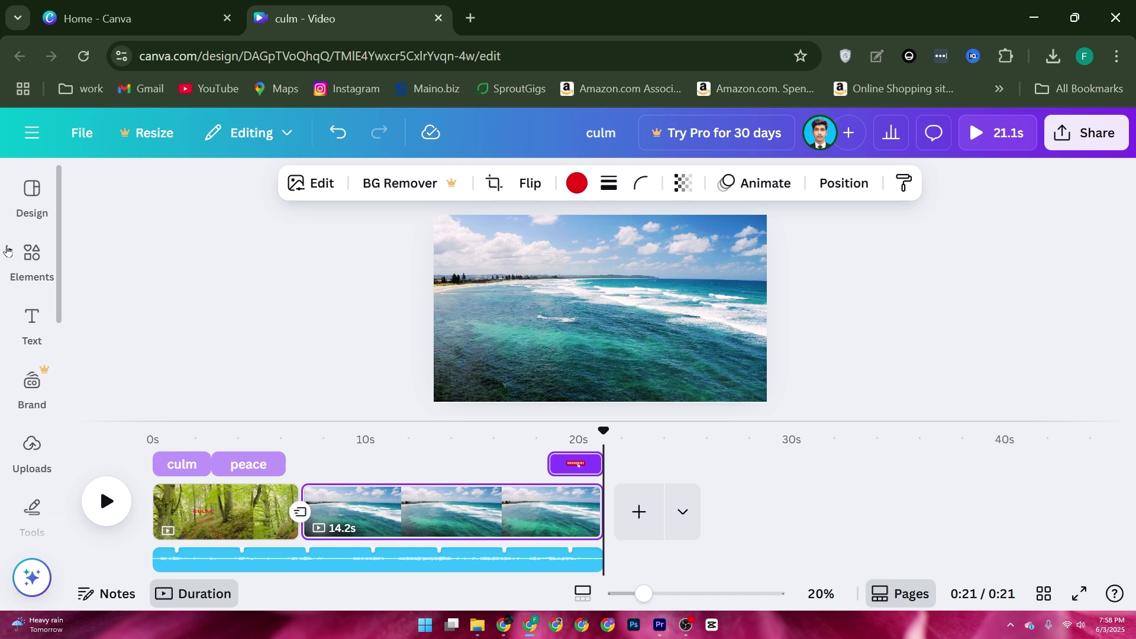
pyautogui.click(24, 254)
pyautogui.scroll(-2, 24, 296)
pyautogui.click(14, 328)
pyautogui.scroll(-2, 14, 327)
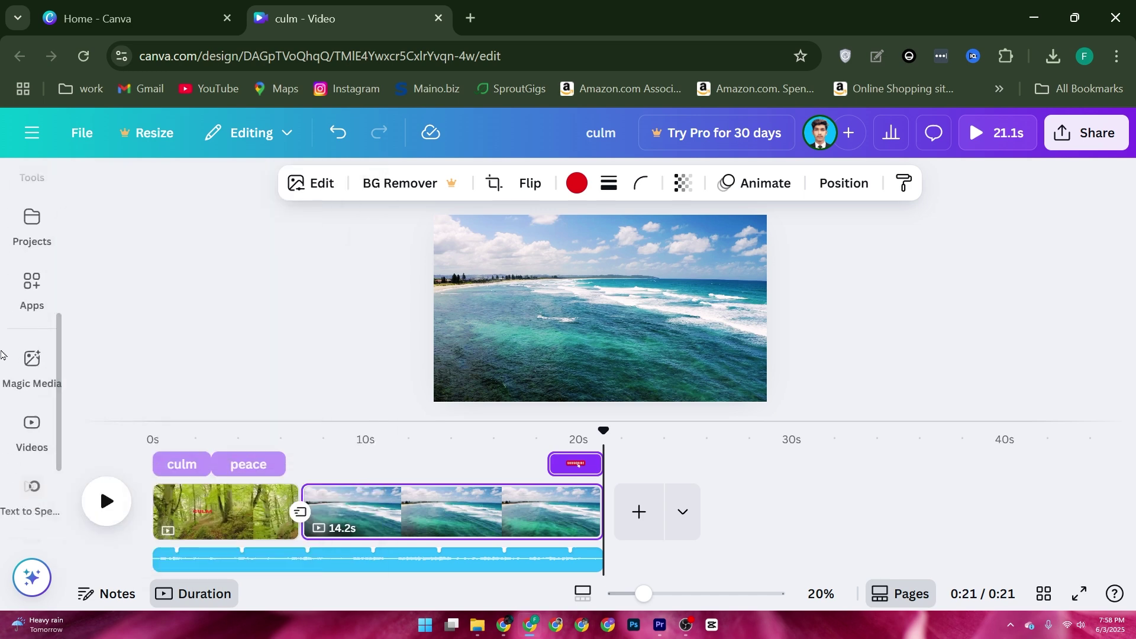
# Step: Browse the uploaded files and display the audio uploads
pyautogui.click(41, 413)
pyautogui.scroll(2, 36, 355)
pyautogui.moveTo(41, 330)
pyautogui.scroll(2, 40, 331)
pyautogui.click(34, 324)
pyautogui.click(27, 449)
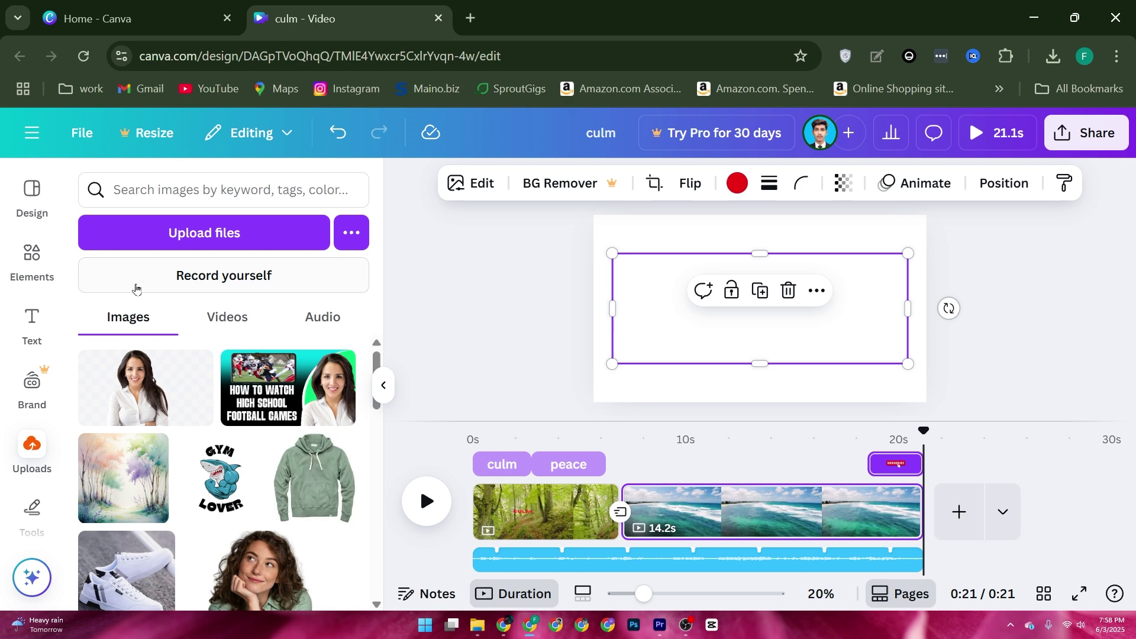
pyautogui.click(320, 314)
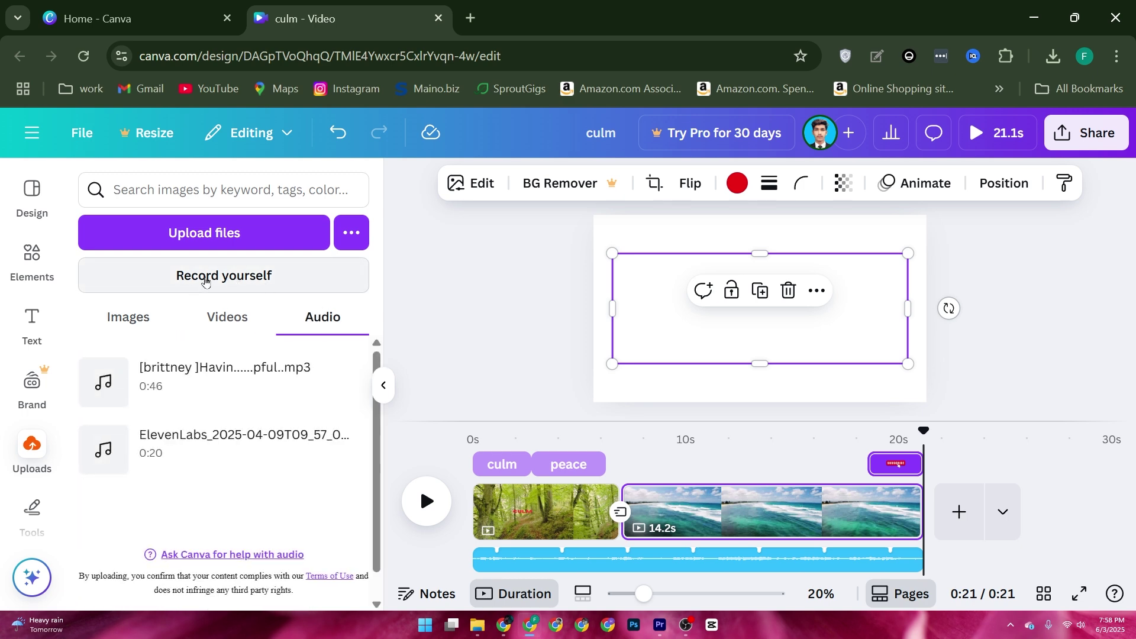
# Step: Open the self-recording studio, check its camera choices and the camera-and-screen sharing options, and exit without recording
pyautogui.click(205, 281)
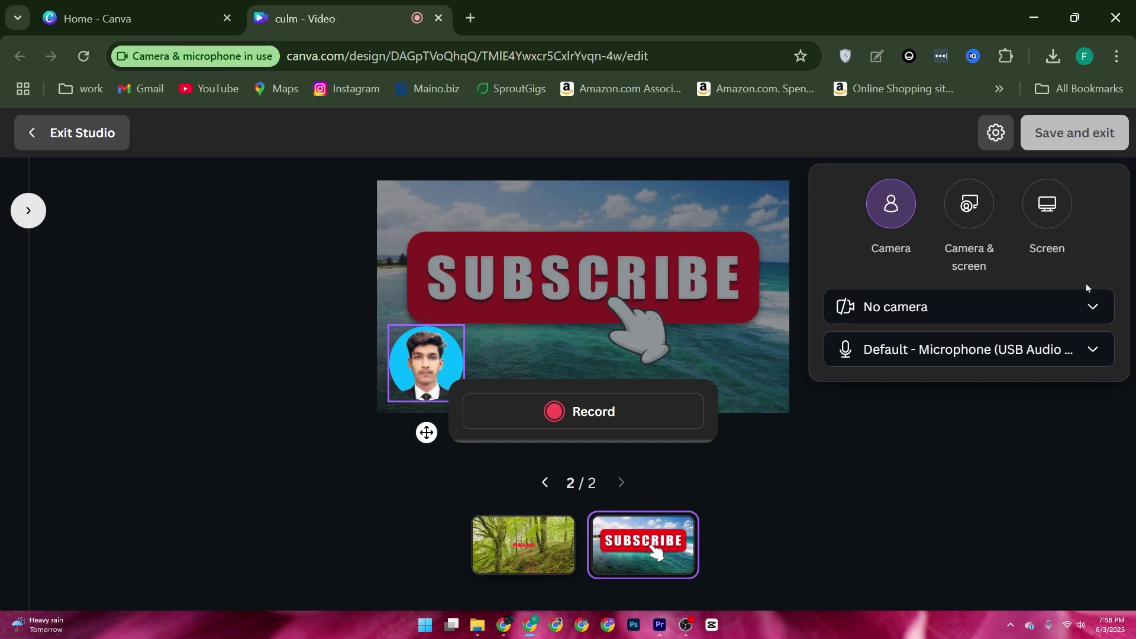
pyautogui.click(1027, 308)
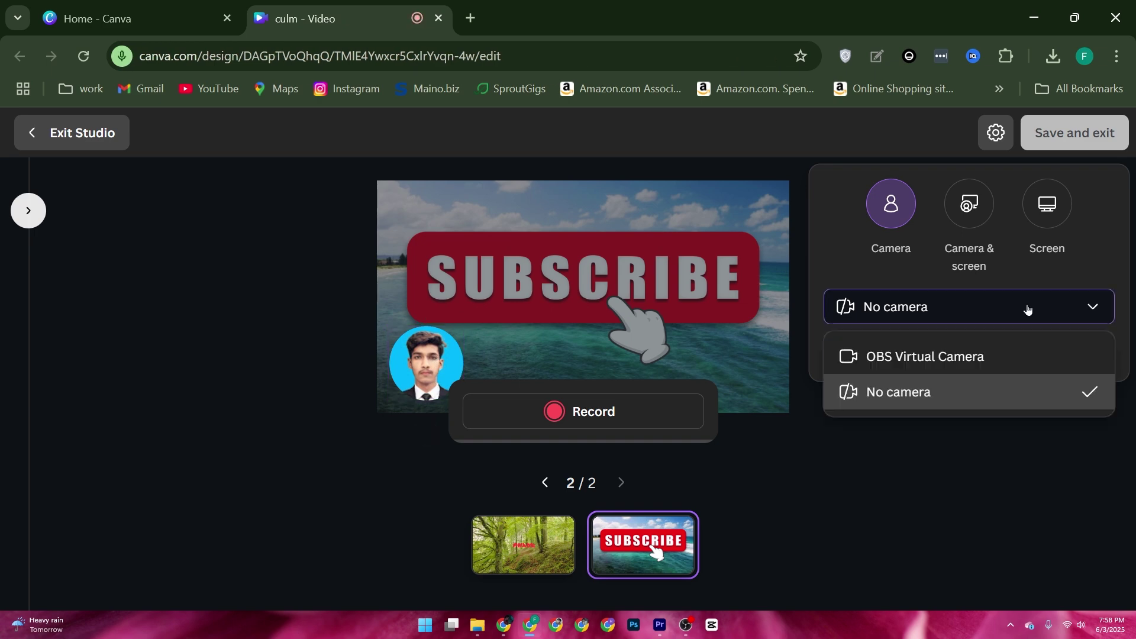
pyautogui.click(1027, 308)
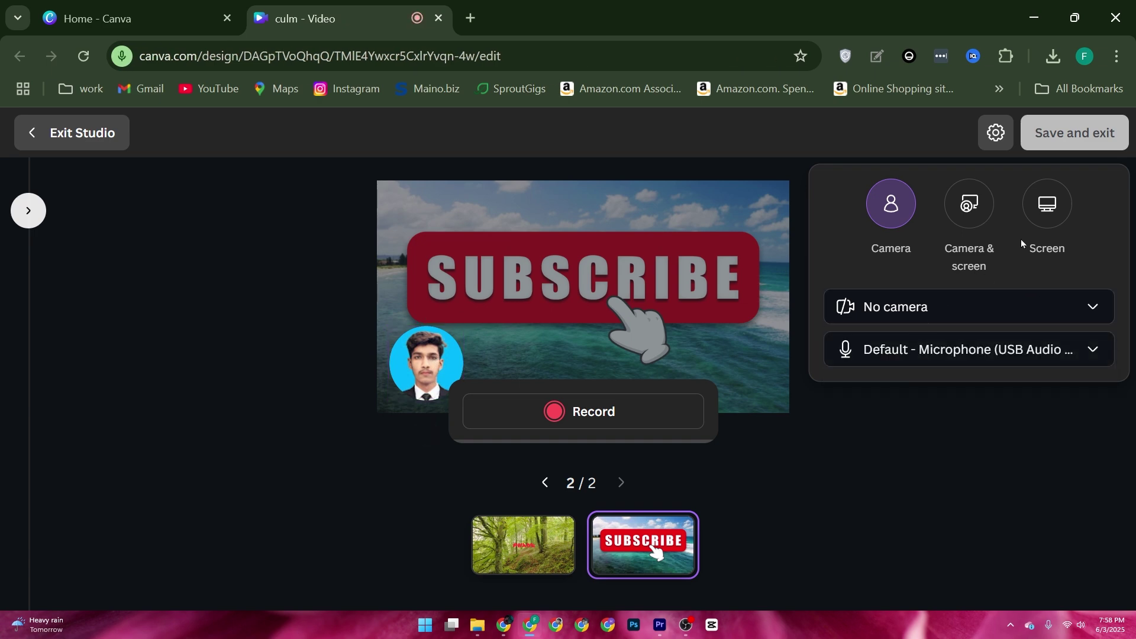
pyautogui.click(978, 218)
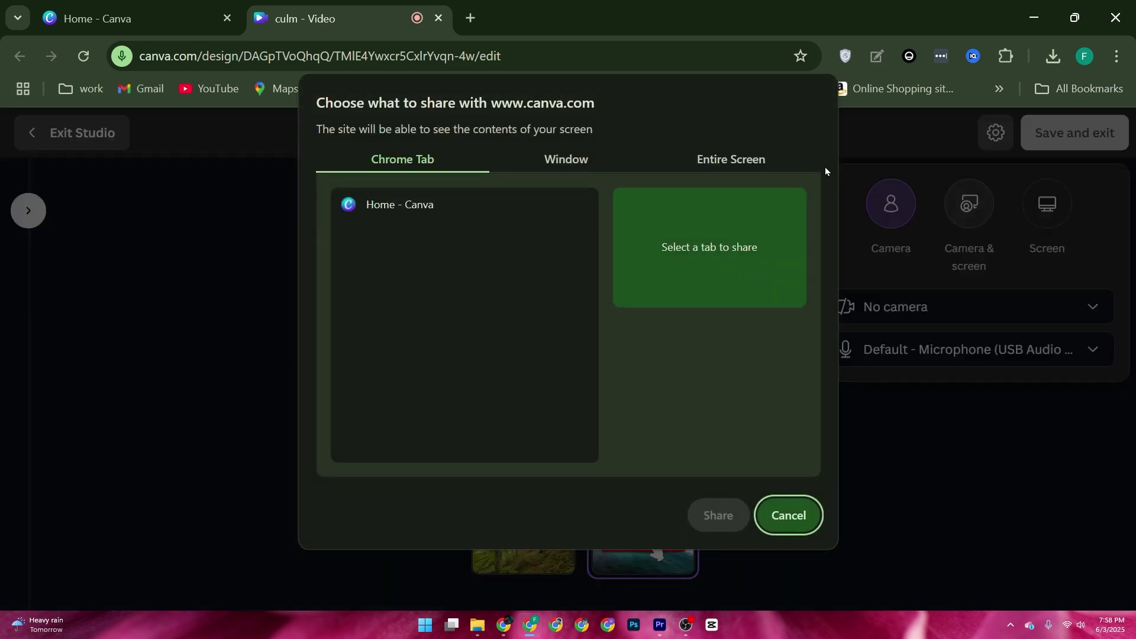
pyautogui.click(787, 521)
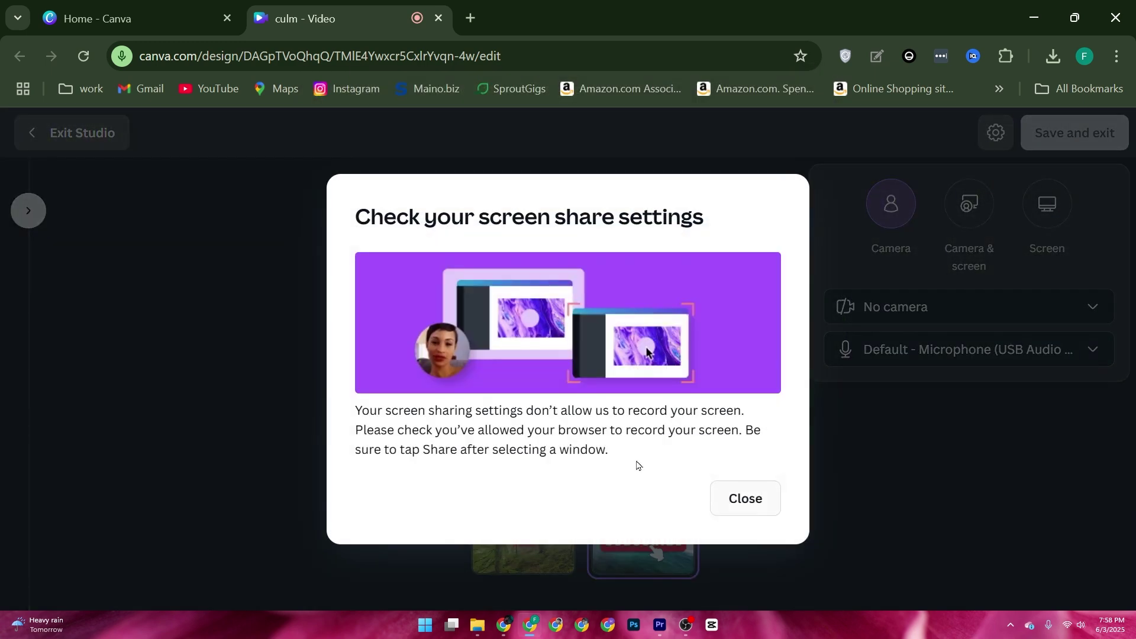
pyautogui.click(743, 497)
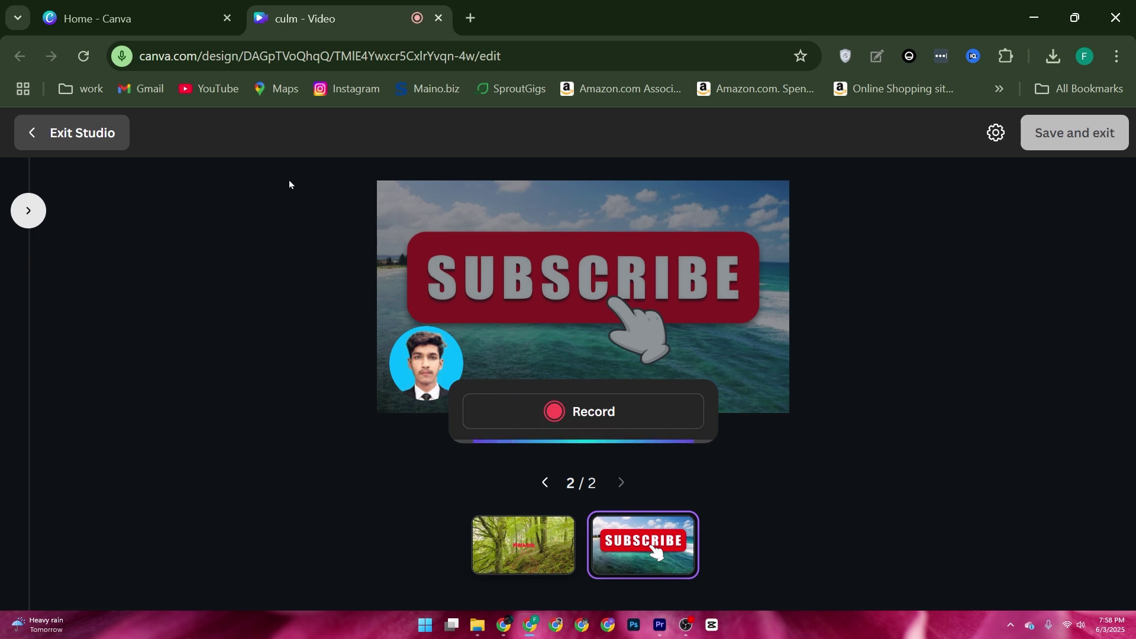
pyautogui.click(100, 142)
pyautogui.moveTo(188, 379); pyautogui.dragTo(592, 539)
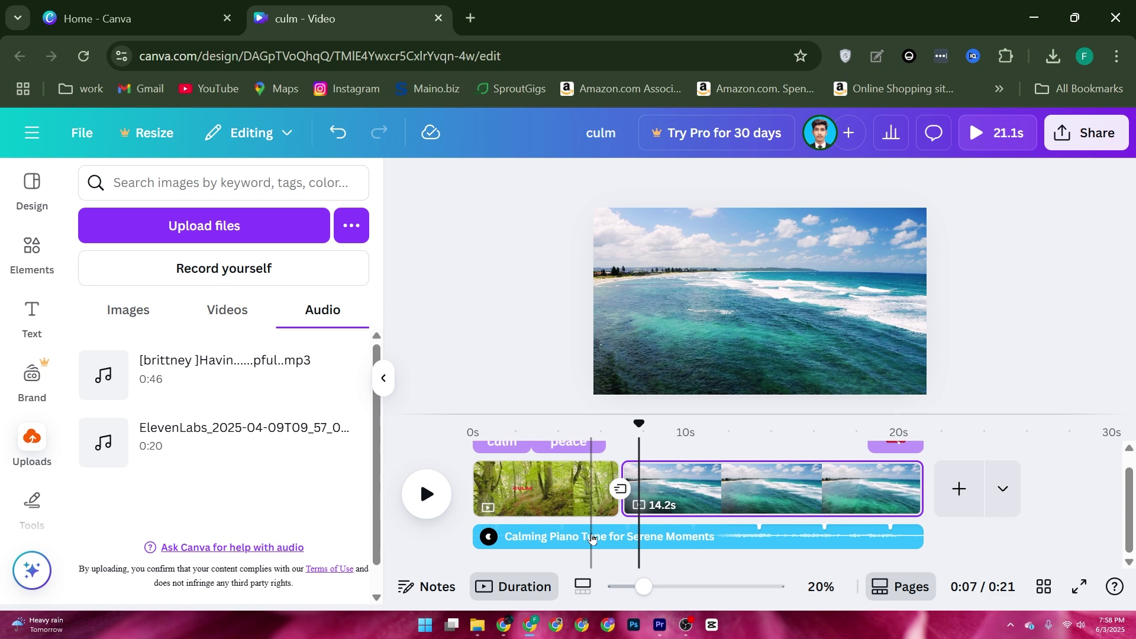
# Step: Open the download settings for the finished video design
pyautogui.click(1068, 142)
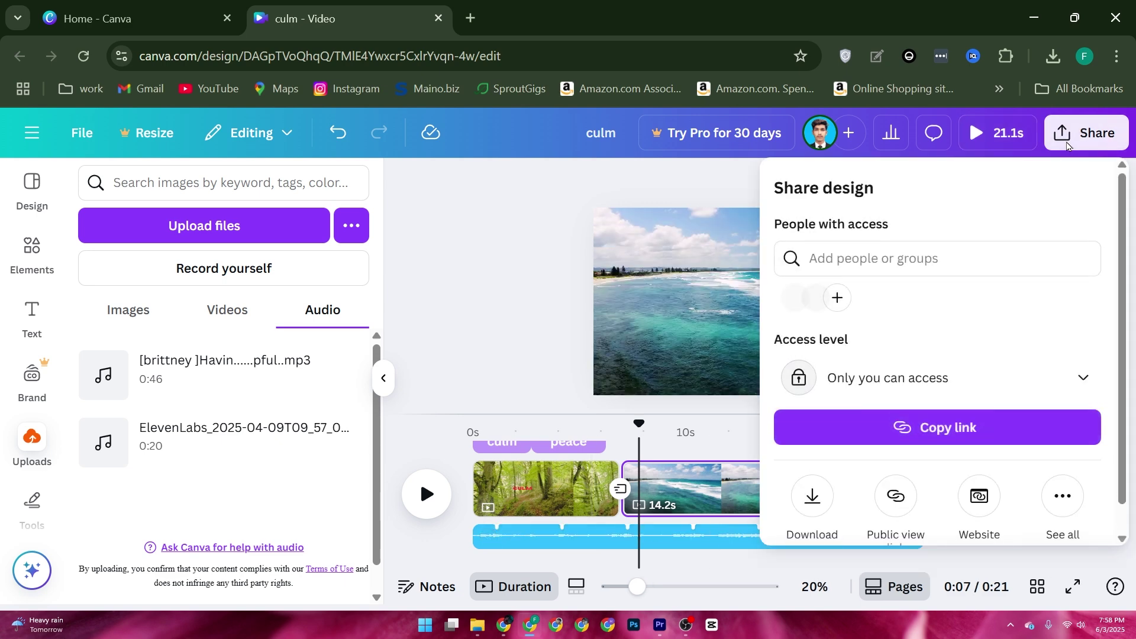
pyautogui.scroll(-1, 867, 350)
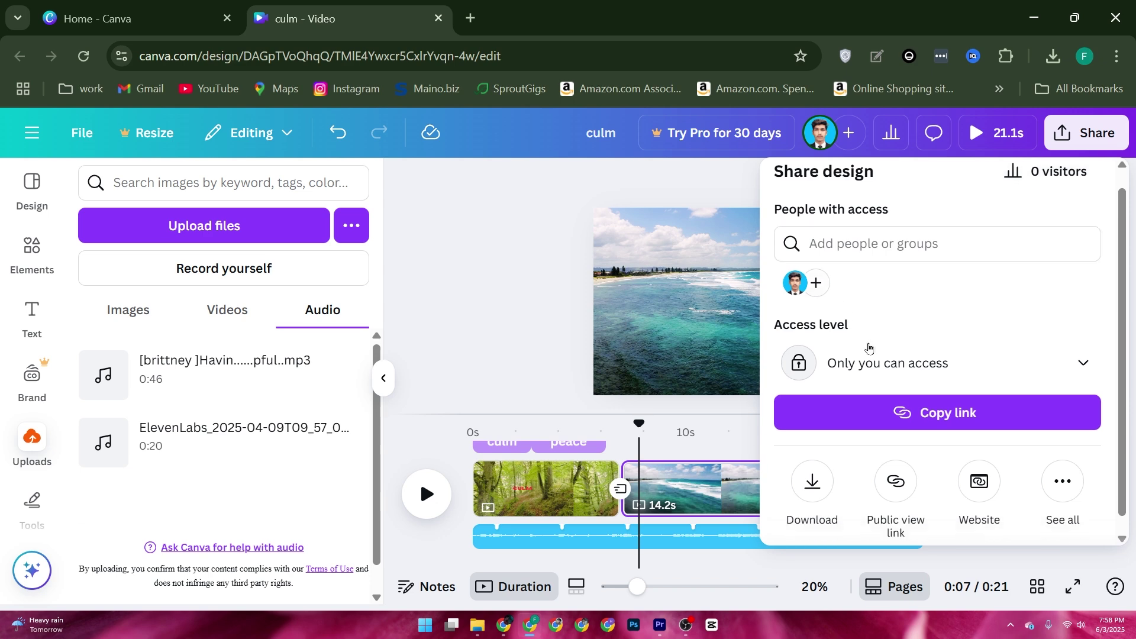
pyautogui.click(812, 464)
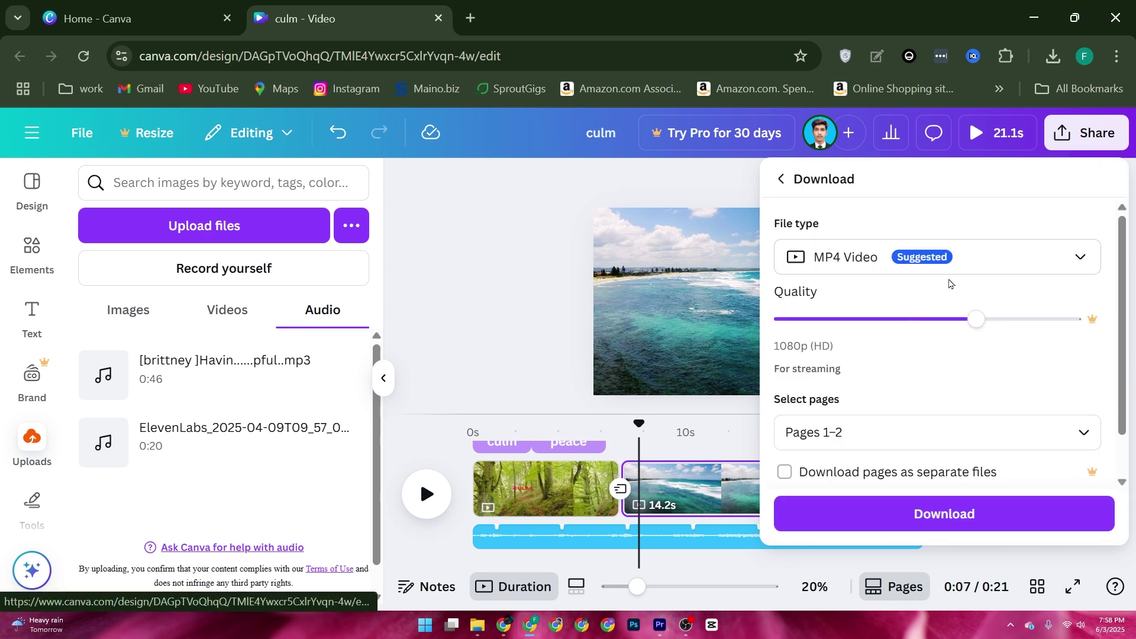